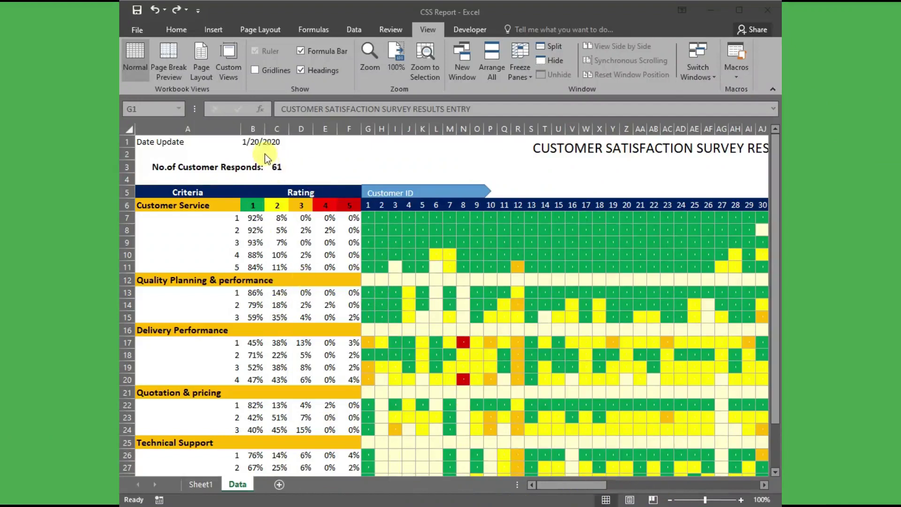
pyautogui.click(368, 129)
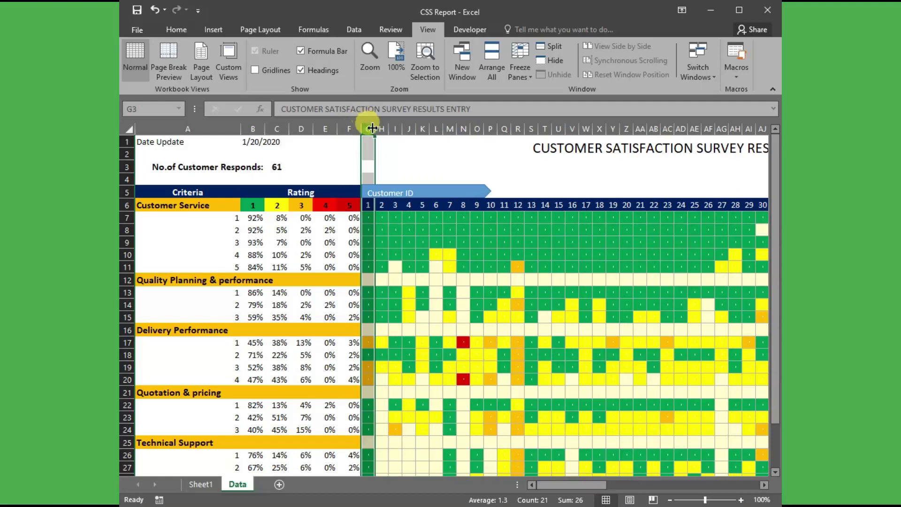
pyautogui.click(382, 129)
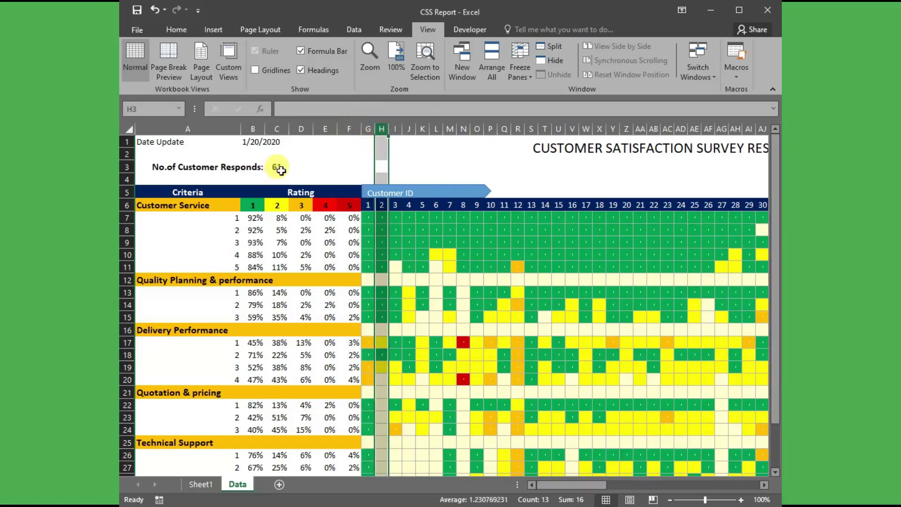
pyautogui.click(188, 206)
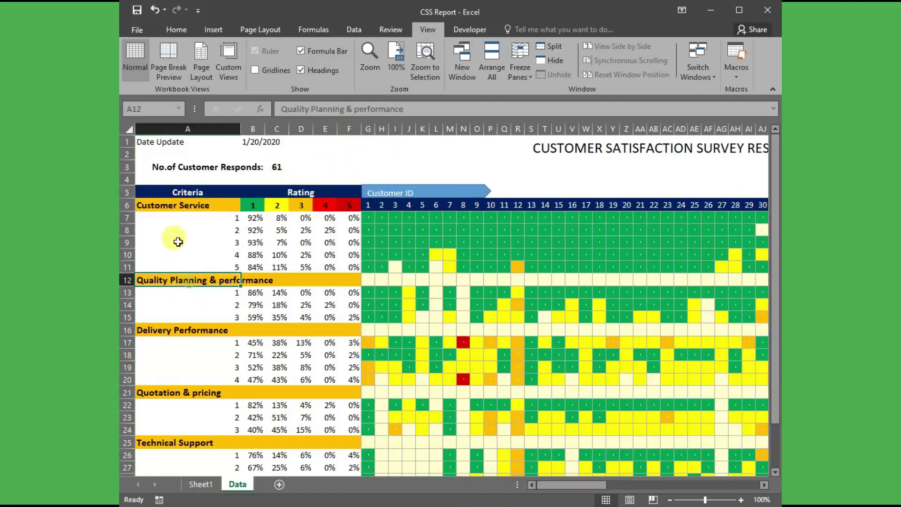
pyautogui.click(180, 281)
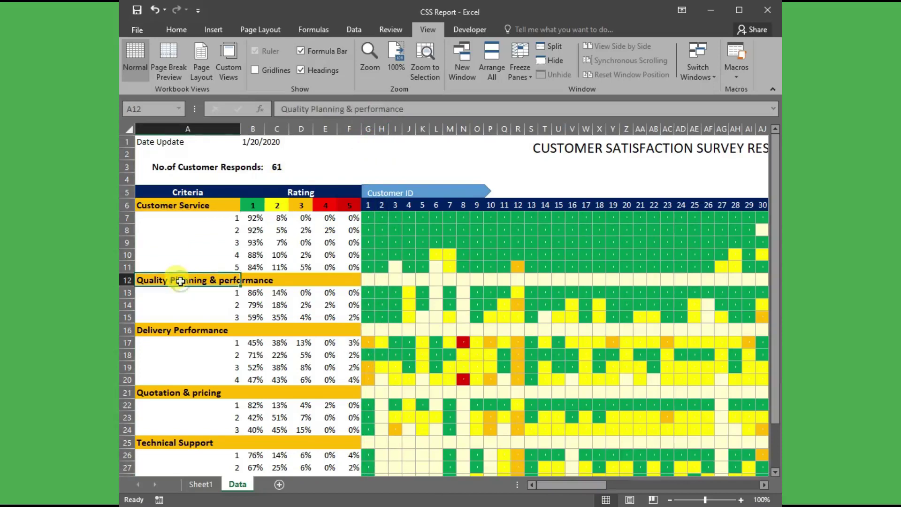
pyautogui.click(180, 331)
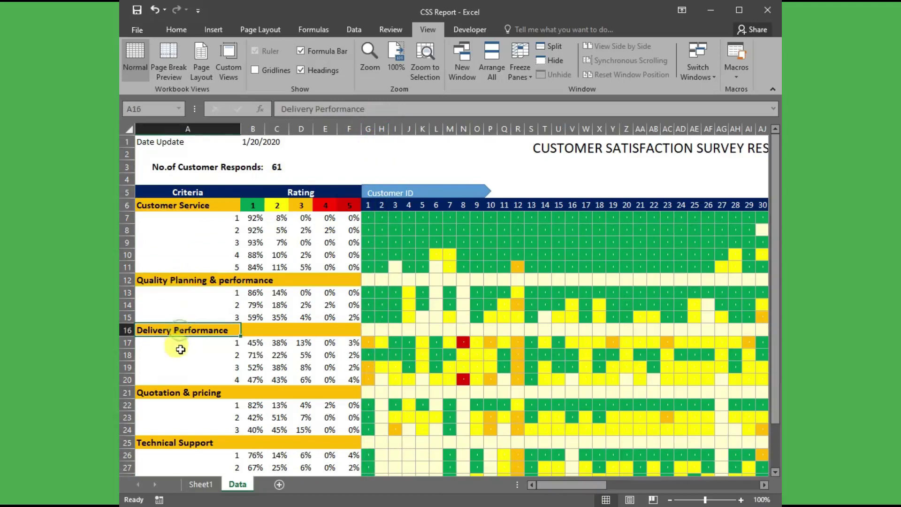
pyautogui.click(180, 396)
pyautogui.scroll(-1, 180, 397)
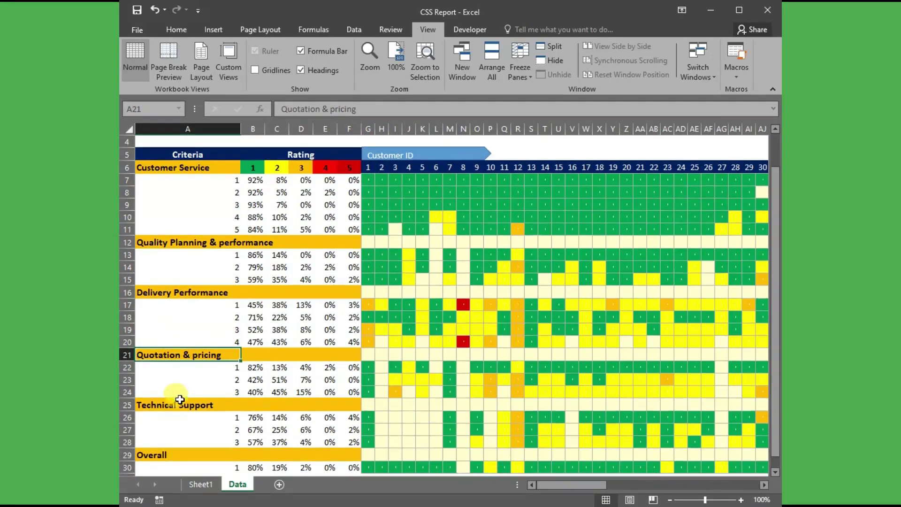
pyautogui.click(179, 404)
pyautogui.scroll(1, 273, 282)
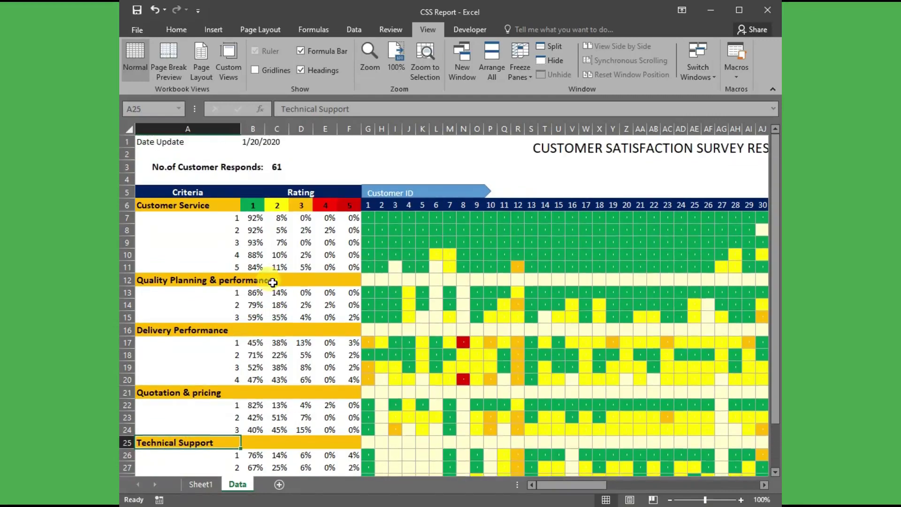
pyautogui.click(257, 218)
pyautogui.moveTo(253, 205); pyautogui.dragTo(344, 204)
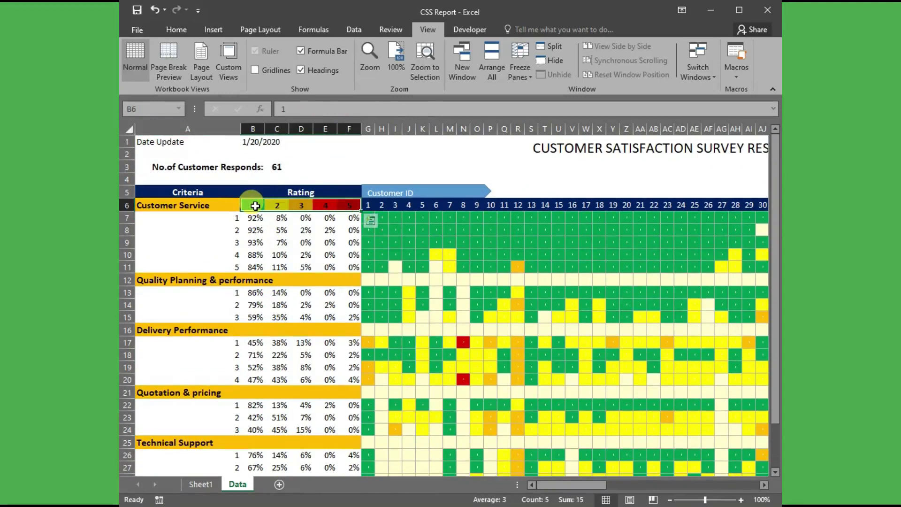
pyautogui.click(364, 205)
pyautogui.click(351, 205)
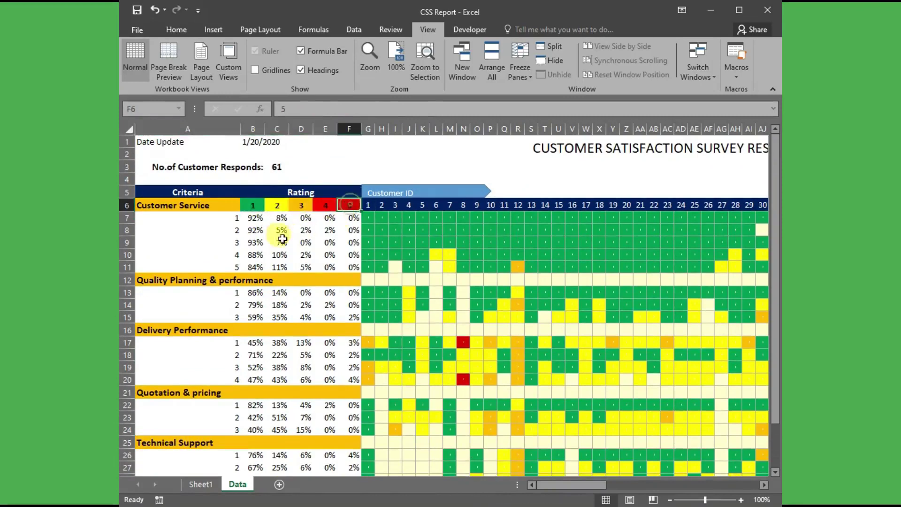
pyautogui.click(370, 126)
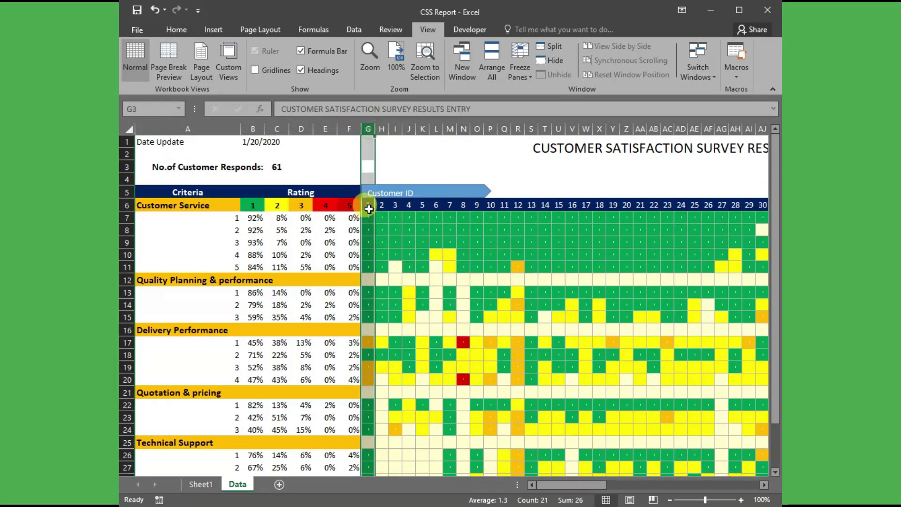
pyautogui.moveTo(368, 218); pyautogui.dragTo(376, 376)
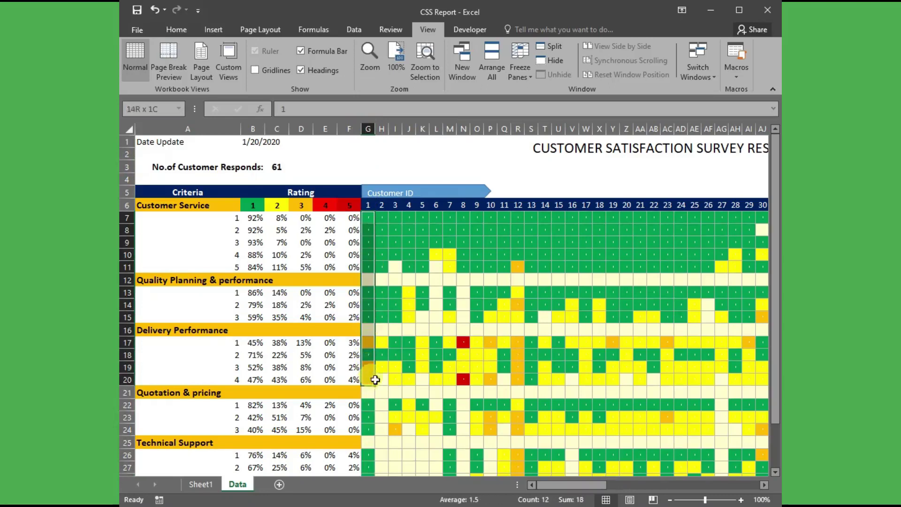
pyautogui.click(378, 206)
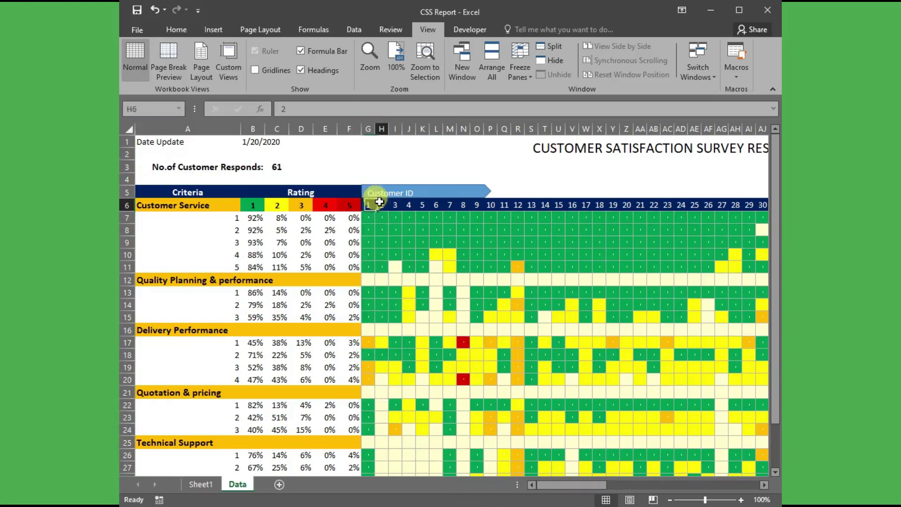
pyautogui.click(395, 205)
pyautogui.click(408, 205)
pyautogui.click(423, 205)
pyautogui.click(462, 207)
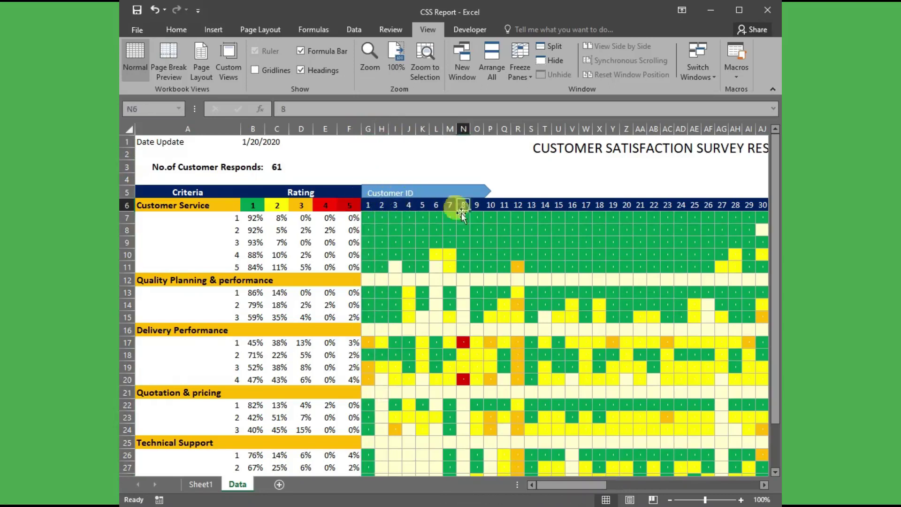
pyautogui.click(275, 168)
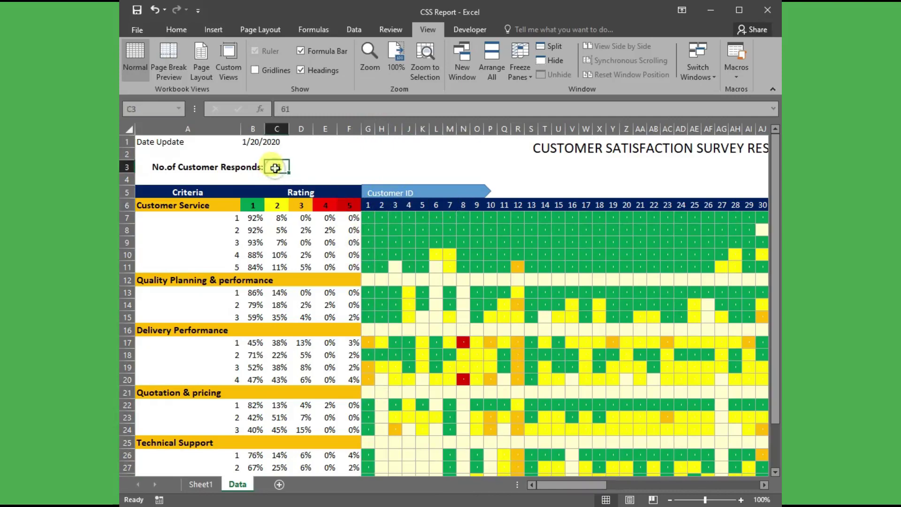
pyautogui.moveTo(559, 483)
pyautogui.mouseDown()
pyautogui.moveTo(624, 484)
pyautogui.moveTo(565, 483)
pyautogui.mouseUp()
pyautogui.click(590, 127)
pyautogui.click(254, 220)
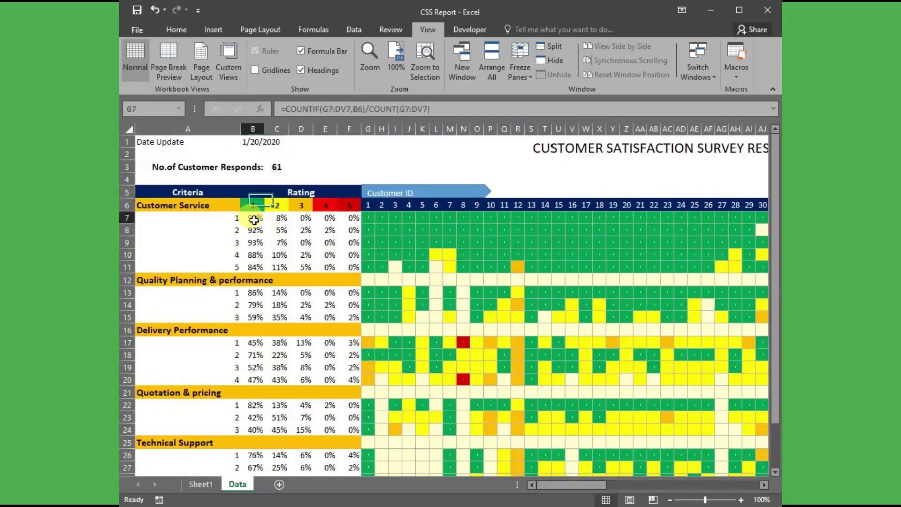
pyautogui.click(324, 109)
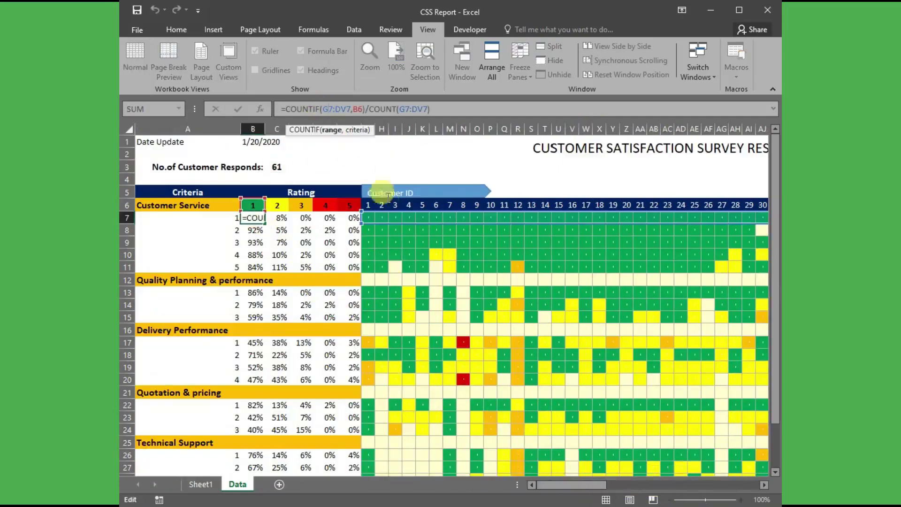
pyautogui.moveTo(558, 486)
pyautogui.mouseDown()
pyautogui.moveTo(649, 488)
pyautogui.moveTo(550, 491)
pyautogui.mouseUp()
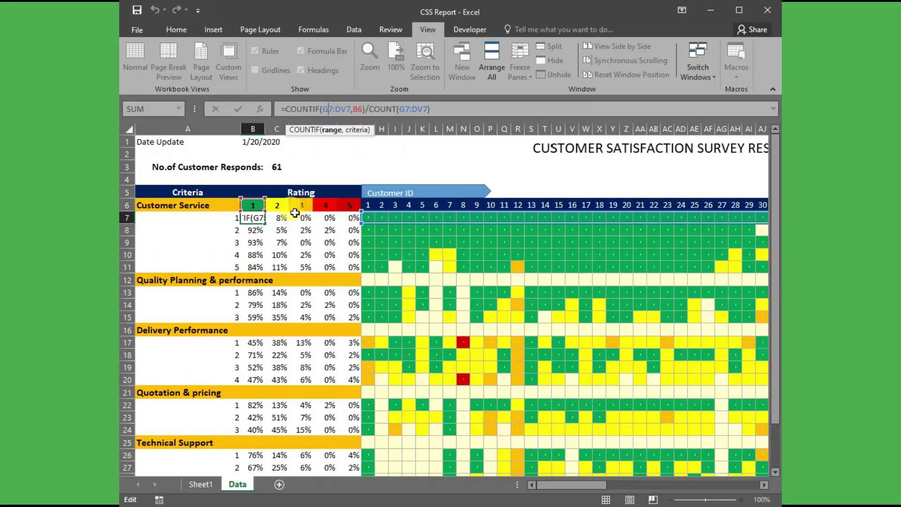
pyautogui.click(296, 235)
pyautogui.click(303, 218)
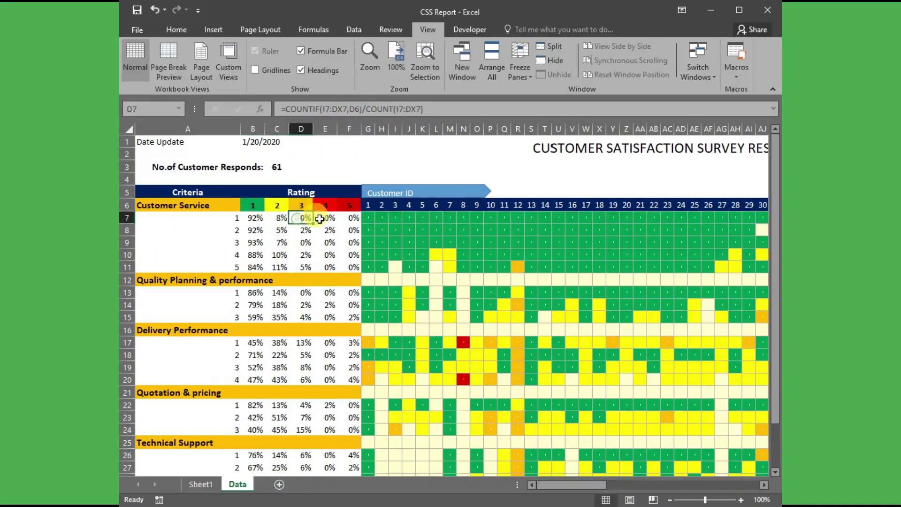
pyautogui.click(351, 218)
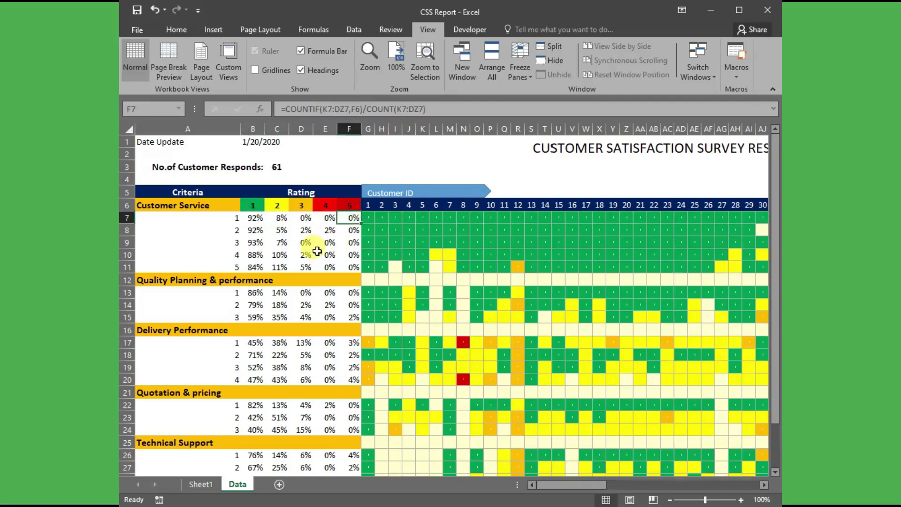
pyautogui.click(201, 485)
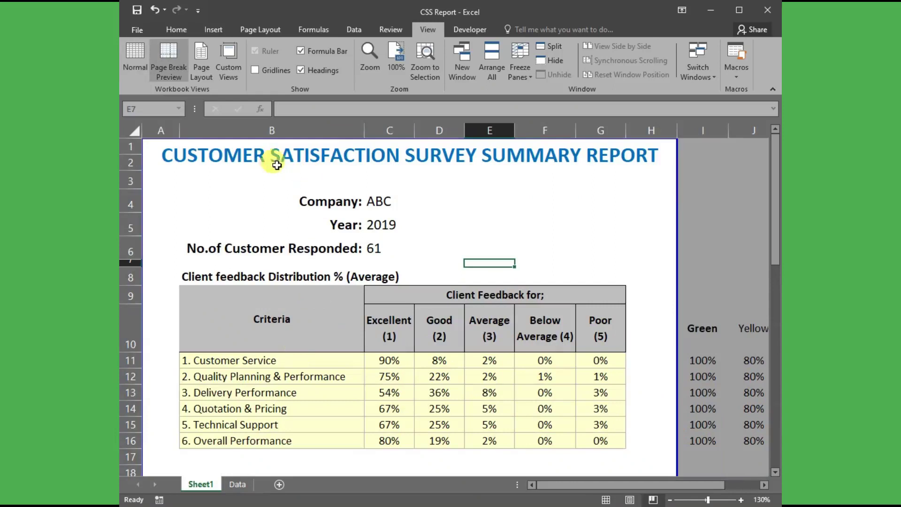
pyautogui.click(264, 155)
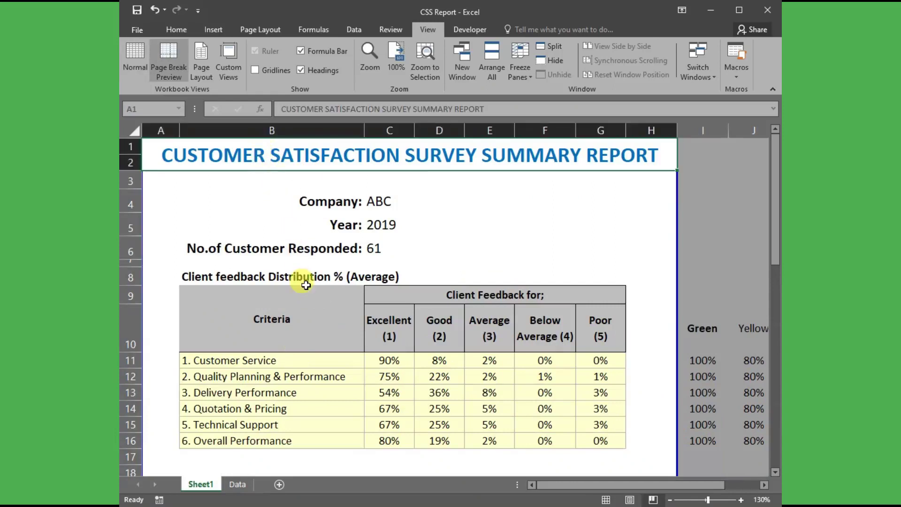
pyautogui.scroll(-1, 307, 286)
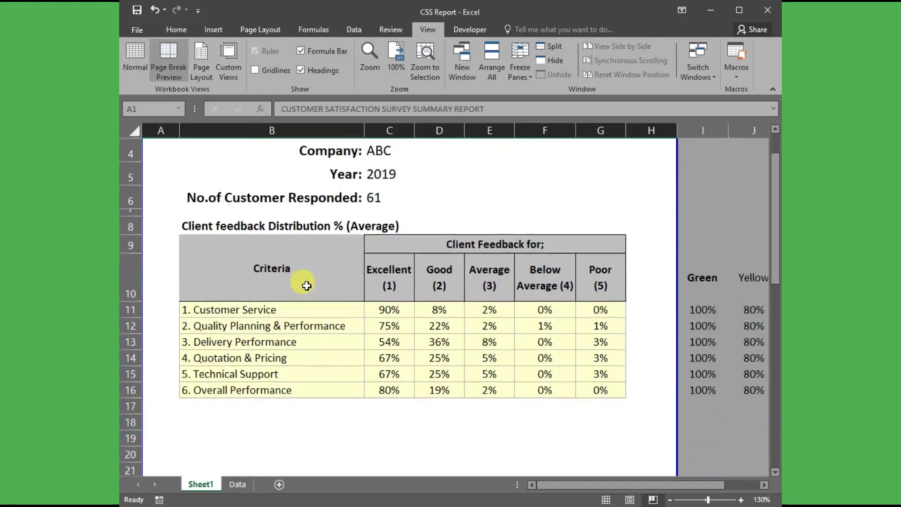
pyautogui.moveTo(203, 263); pyautogui.dragTo(540, 389)
pyautogui.click(507, 434)
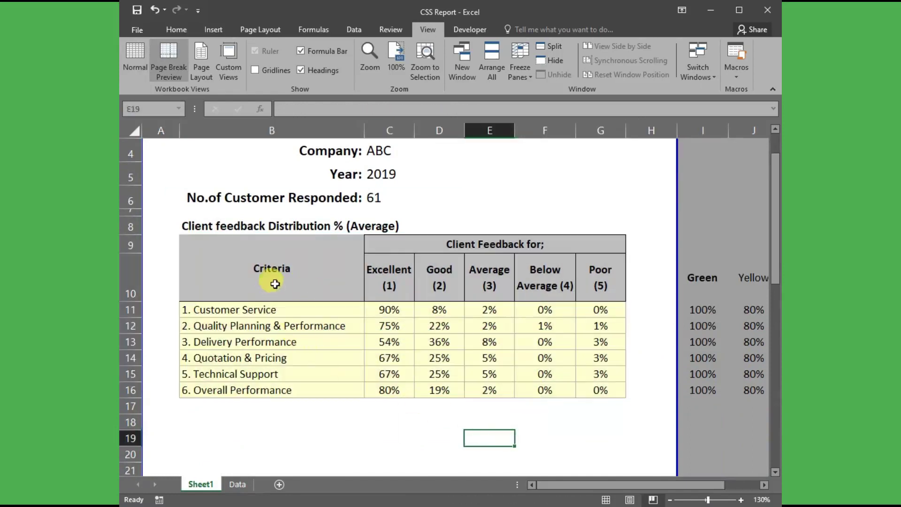
pyautogui.click(390, 314)
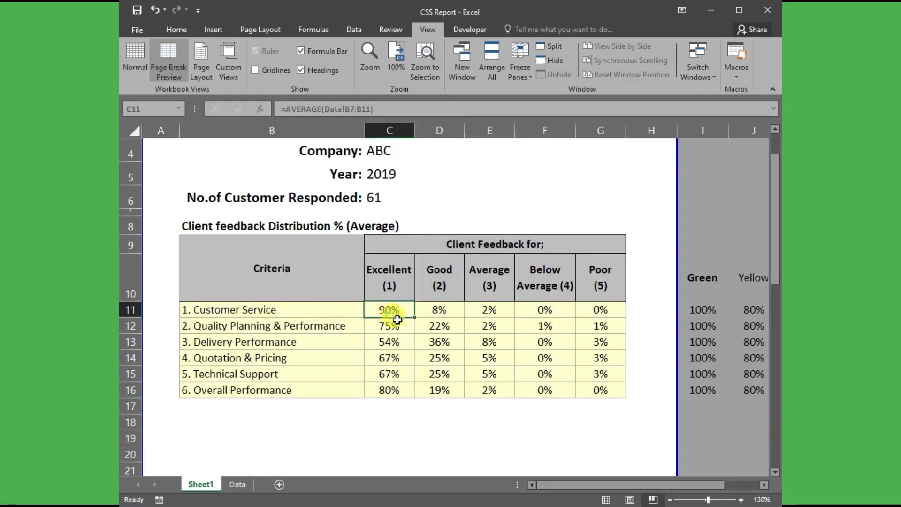
pyautogui.click(435, 316)
pyautogui.click(488, 313)
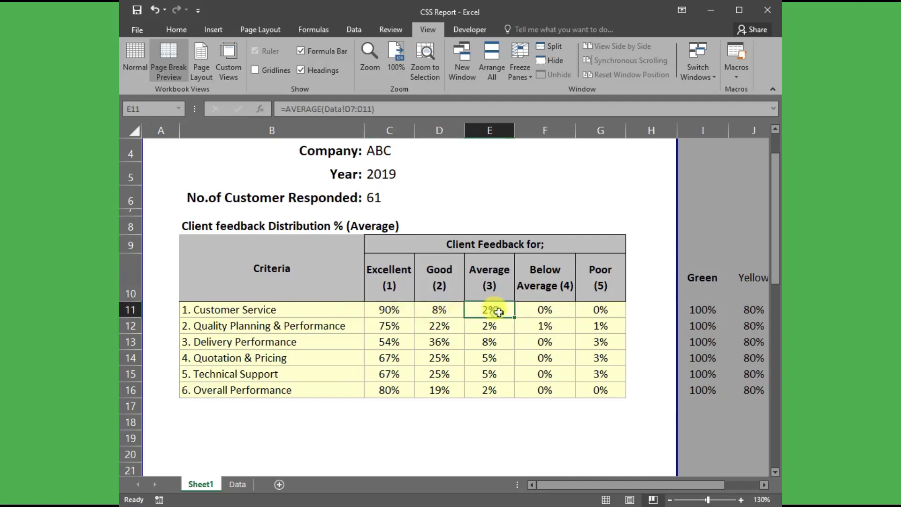
pyautogui.click(553, 314)
pyautogui.moveTo(326, 309); pyautogui.dragTo(316, 394)
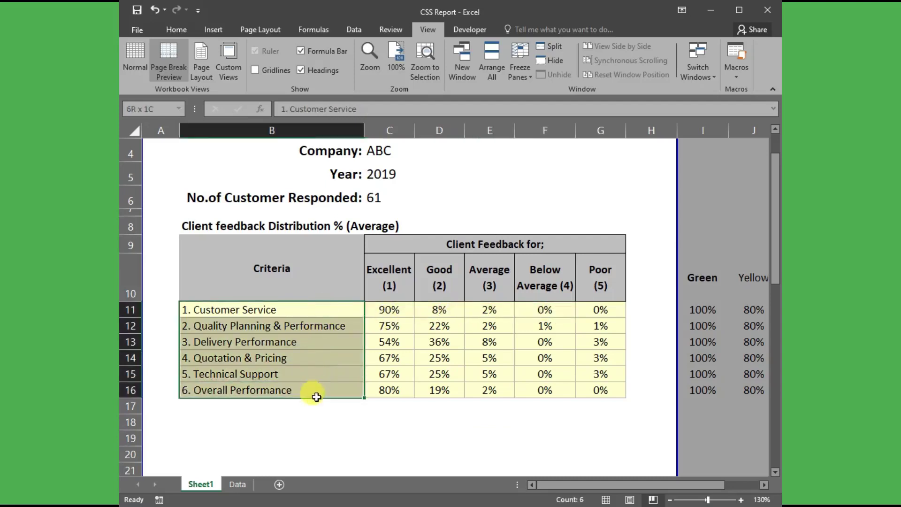
pyautogui.click(404, 425)
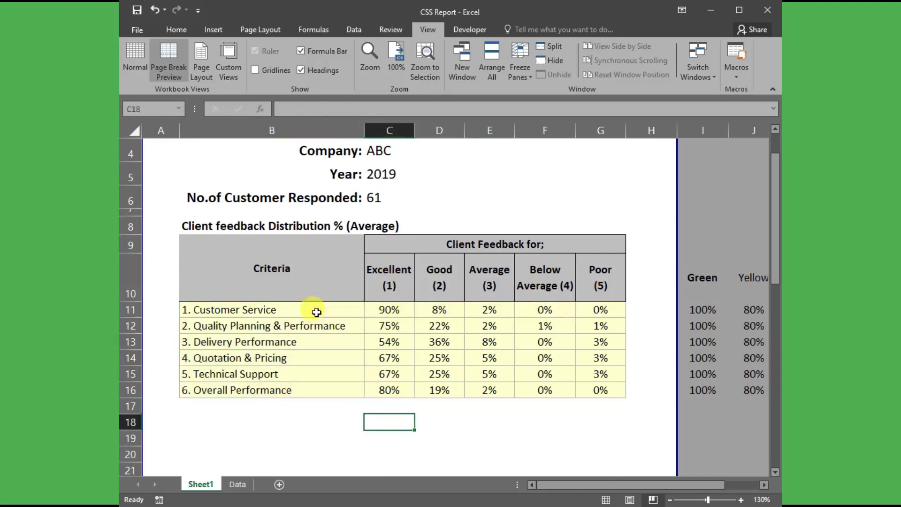
pyautogui.moveTo(316, 312); pyautogui.dragTo(312, 391)
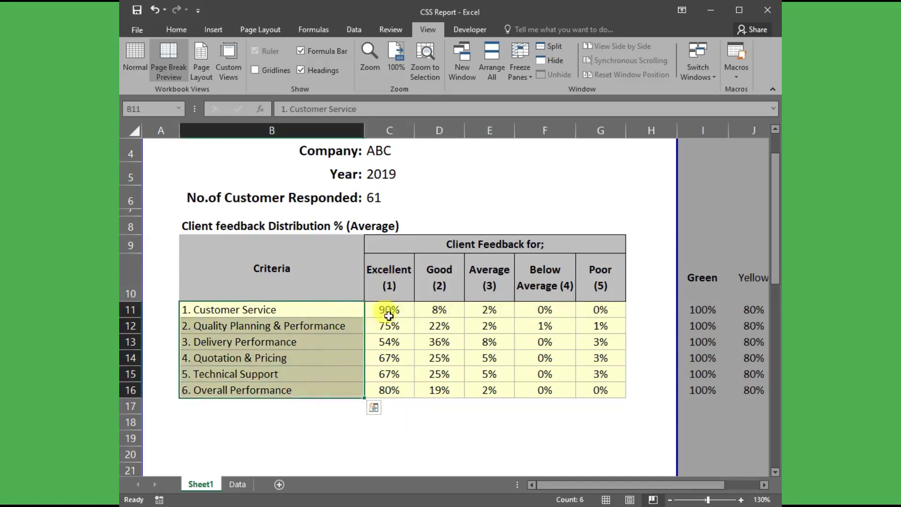
pyautogui.moveTo(388, 316); pyautogui.dragTo(388, 390)
pyautogui.moveTo(434, 308); pyautogui.dragTo(435, 390)
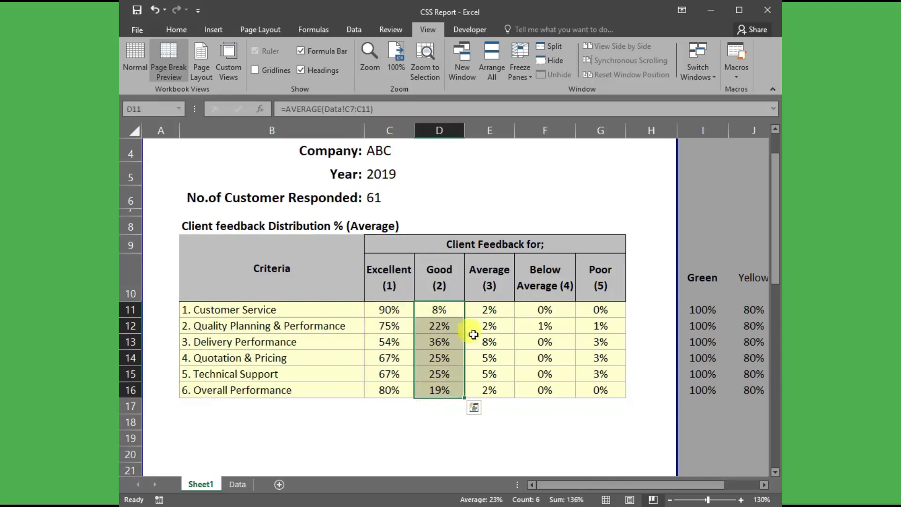
pyautogui.moveTo(486, 310); pyautogui.dragTo(489, 390)
pyautogui.click(362, 437)
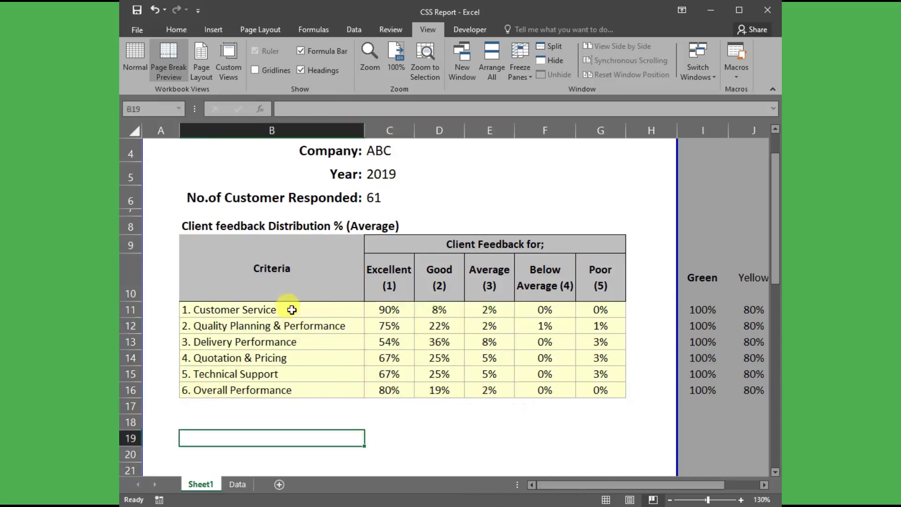
pyautogui.moveTo(291, 309); pyautogui.dragTo(291, 391)
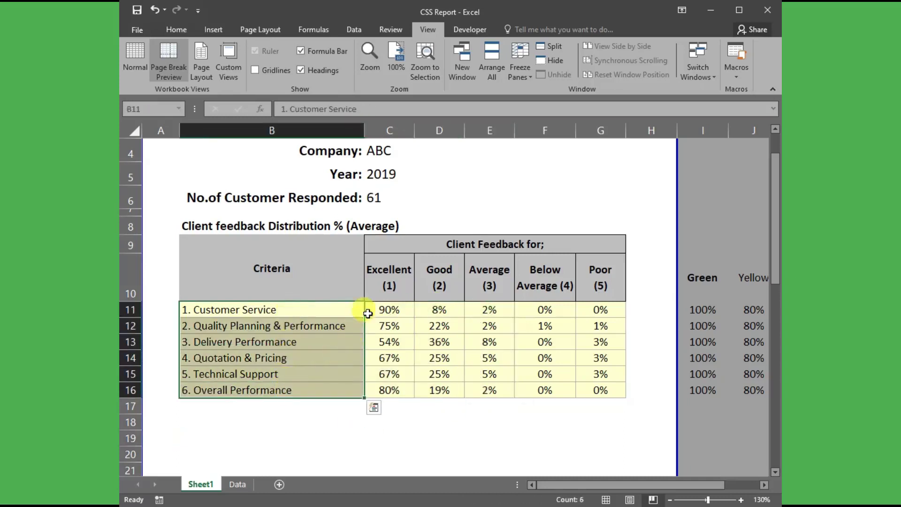
pyautogui.moveTo(385, 311); pyautogui.dragTo(601, 394)
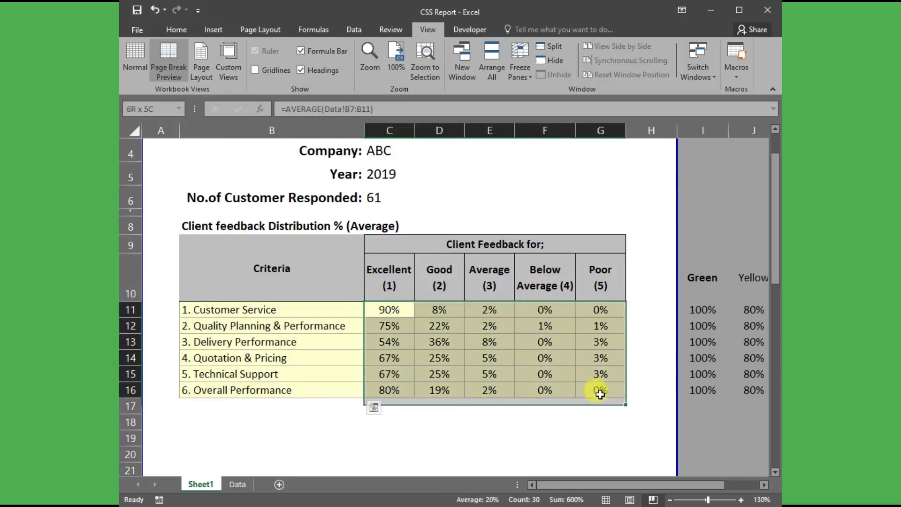
pyautogui.moveTo(394, 281); pyautogui.dragTo(398, 392)
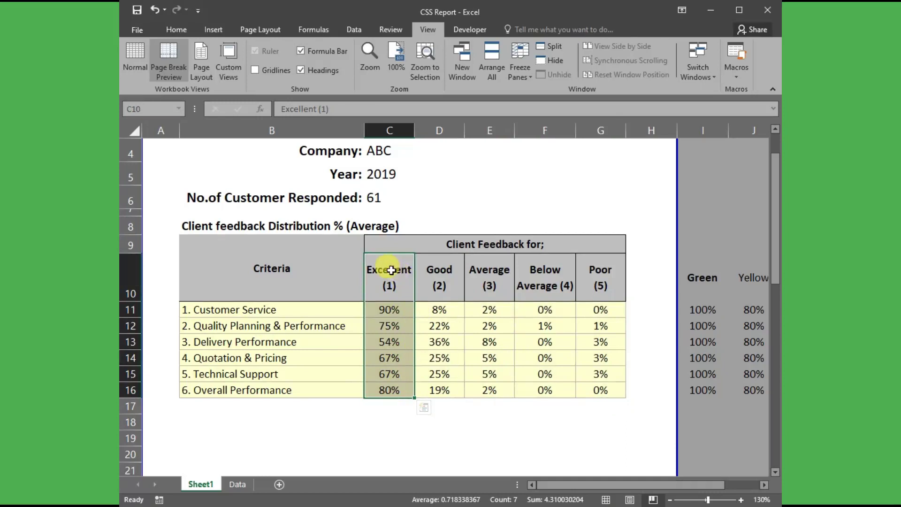
pyautogui.click(397, 341)
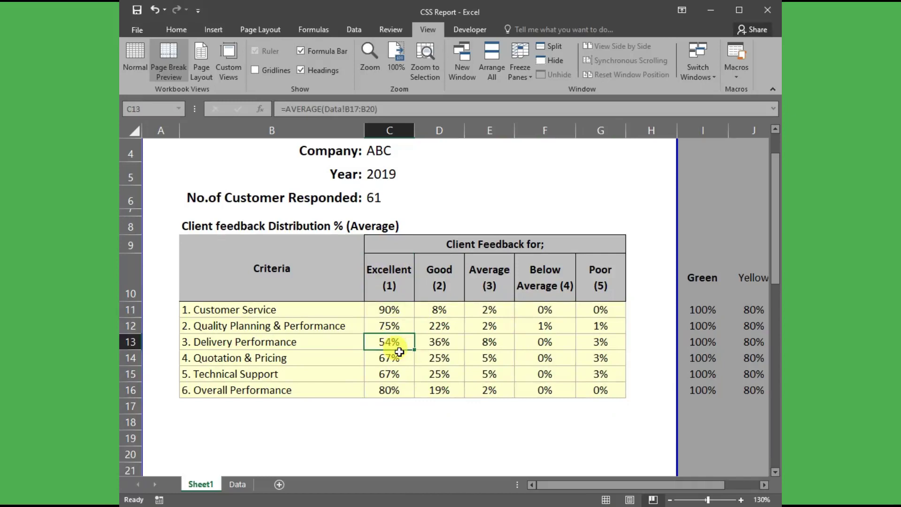
pyautogui.scroll(-2, 399, 352)
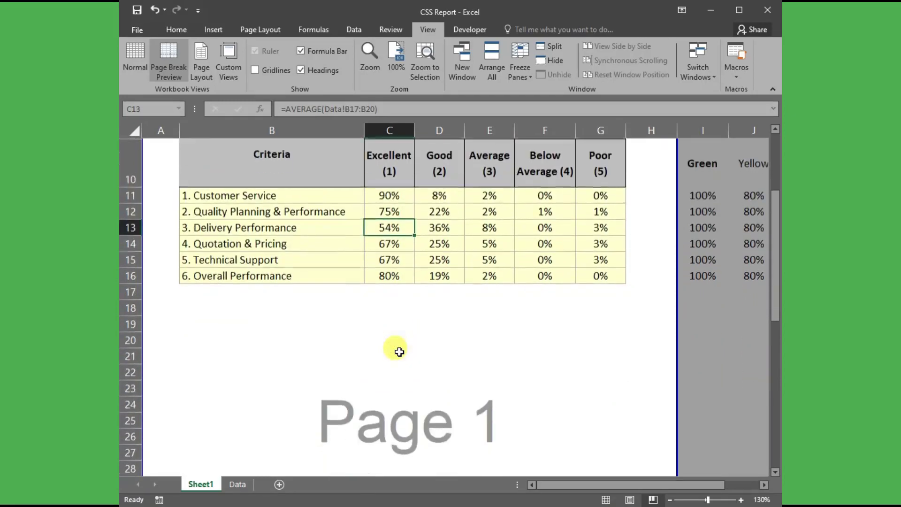
pyautogui.scroll(-1, 399, 352)
pyautogui.scroll(1, 399, 350)
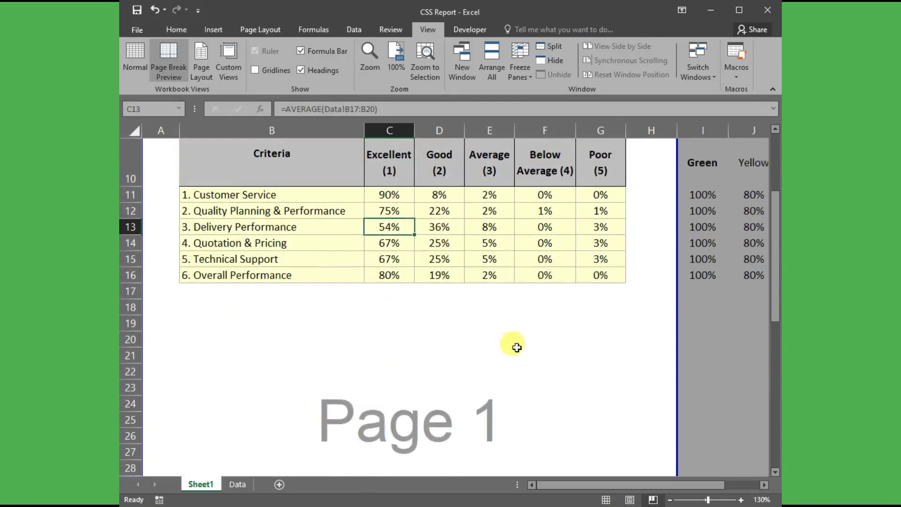
pyautogui.moveTo(557, 486); pyautogui.dragTo(613, 486)
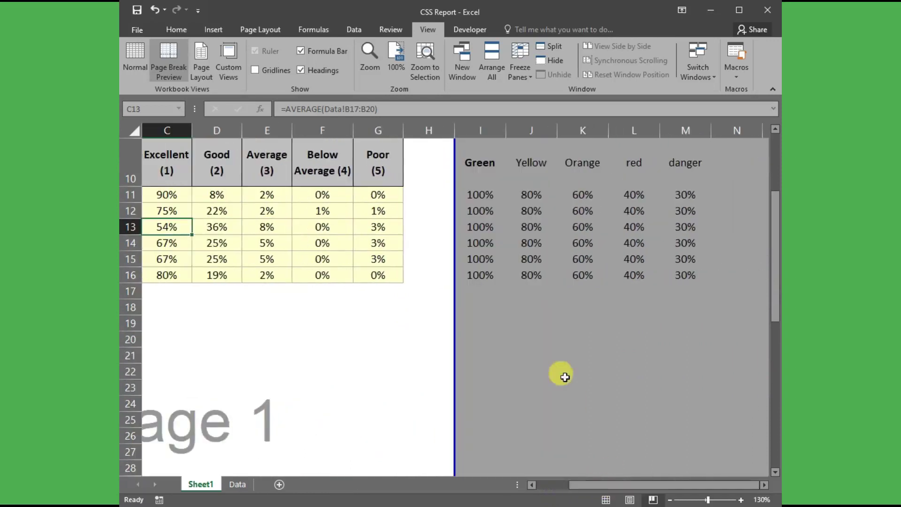
pyautogui.click(479, 163)
pyautogui.click(528, 163)
pyautogui.click(583, 163)
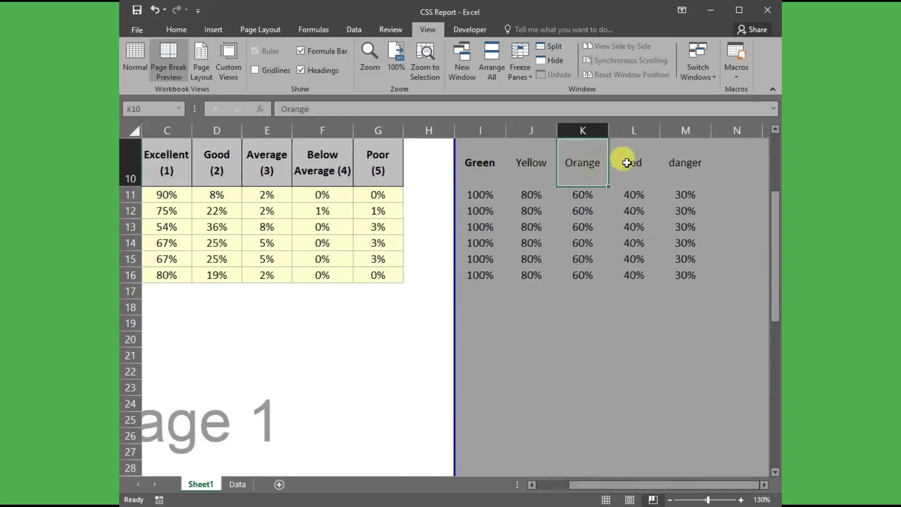
pyautogui.click(627, 163)
pyautogui.click(681, 176)
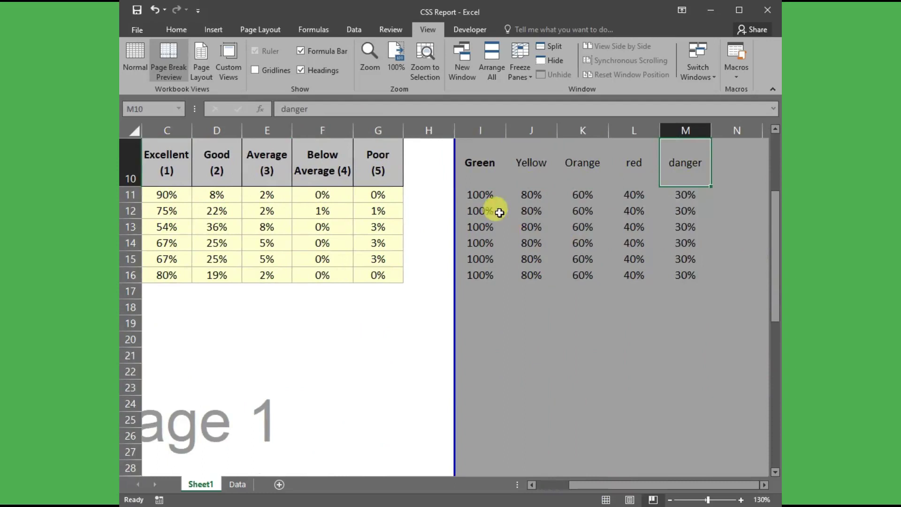
pyautogui.moveTo(482, 195); pyautogui.dragTo(488, 272)
pyautogui.click(529, 192)
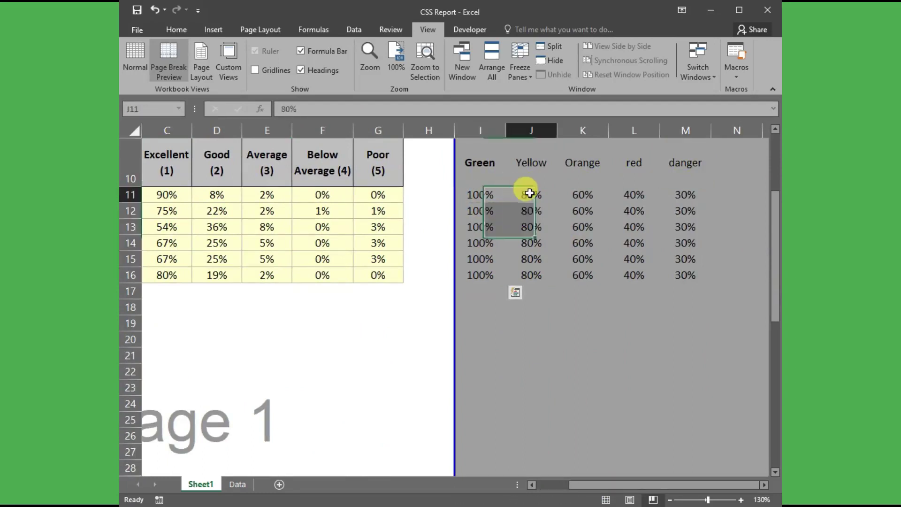
pyautogui.moveTo(484, 196); pyautogui.dragTo(479, 161)
pyautogui.click(529, 195)
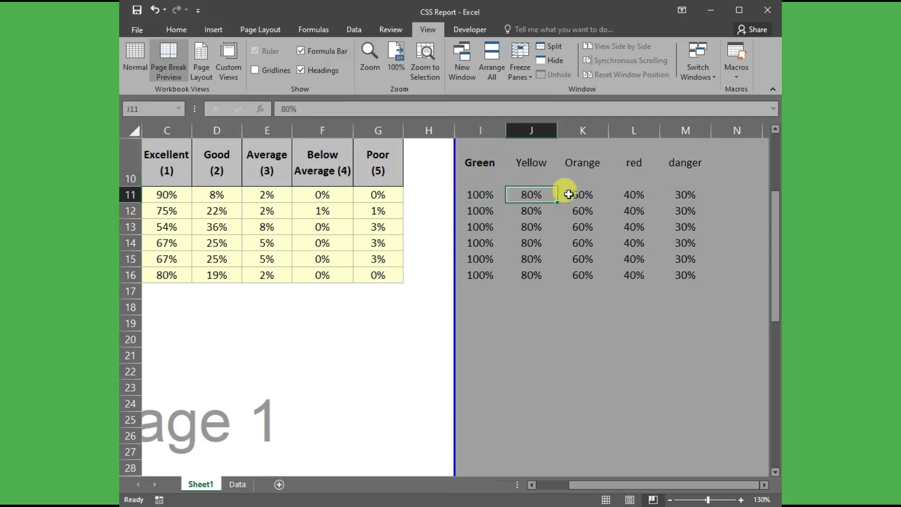
pyautogui.click(584, 195)
pyautogui.click(521, 157)
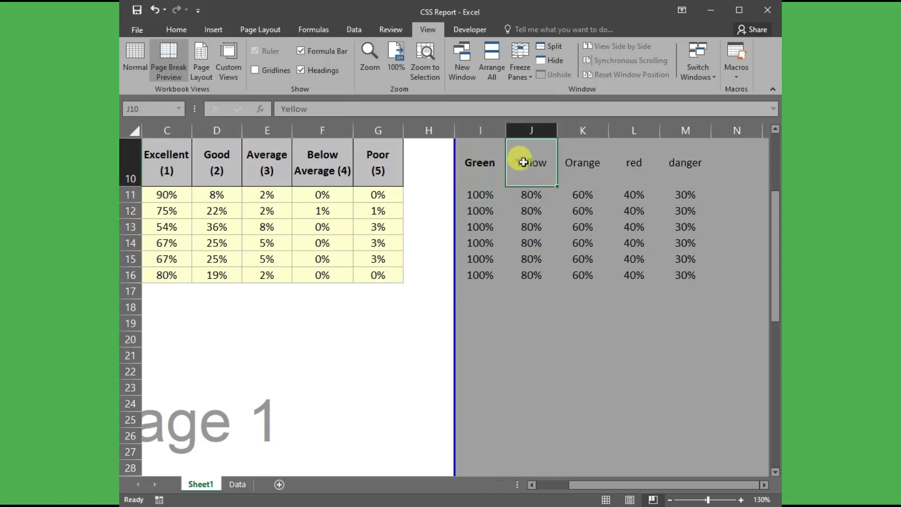
# Step: Select the six criteria names together with the five threshold value columns as chart data
pyautogui.click(648, 192)
pyautogui.click(685, 192)
pyautogui.click(627, 157)
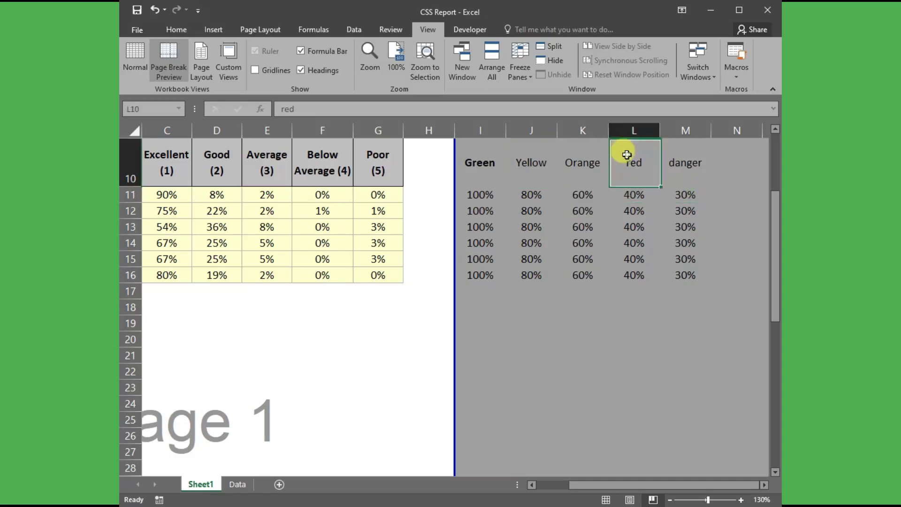
pyautogui.moveTo(479, 161); pyautogui.dragTo(680, 278)
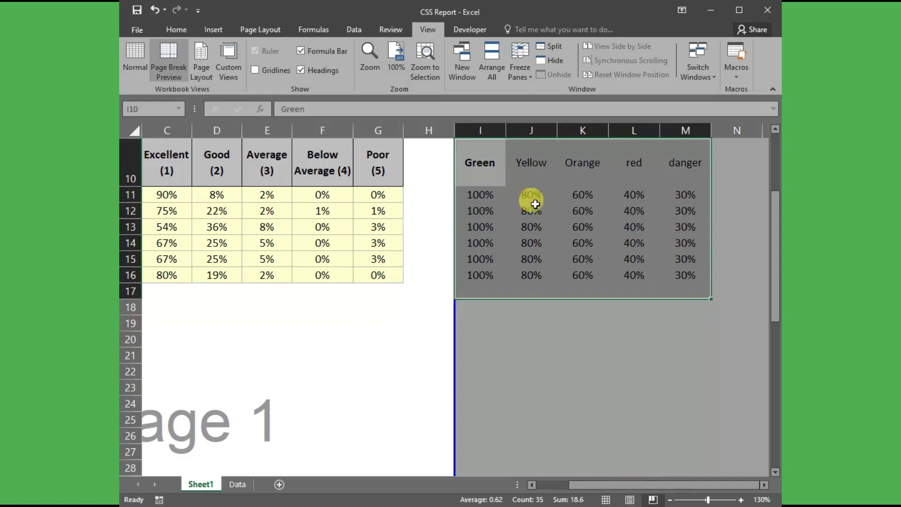
pyautogui.moveTo(493, 194); pyautogui.dragTo(496, 276)
pyautogui.moveTo(529, 193); pyautogui.dragTo(530, 275)
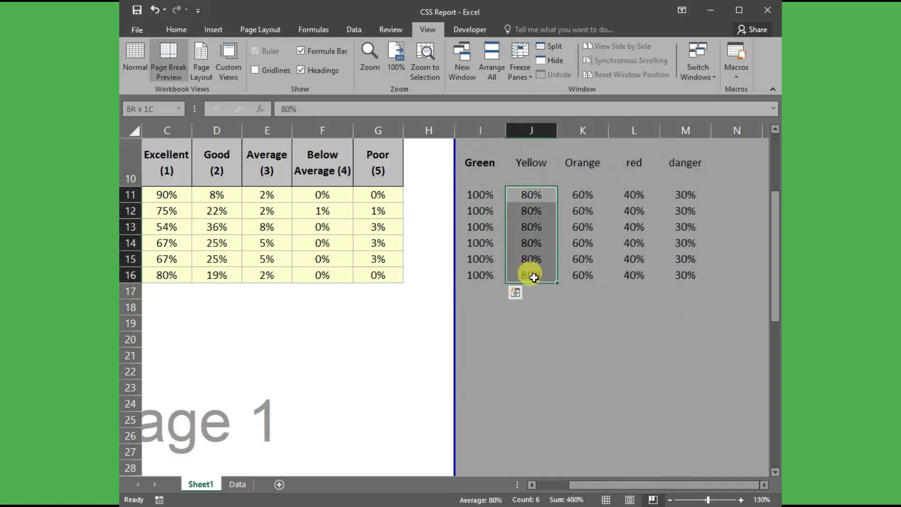
pyautogui.moveTo(670, 484); pyautogui.dragTo(617, 484)
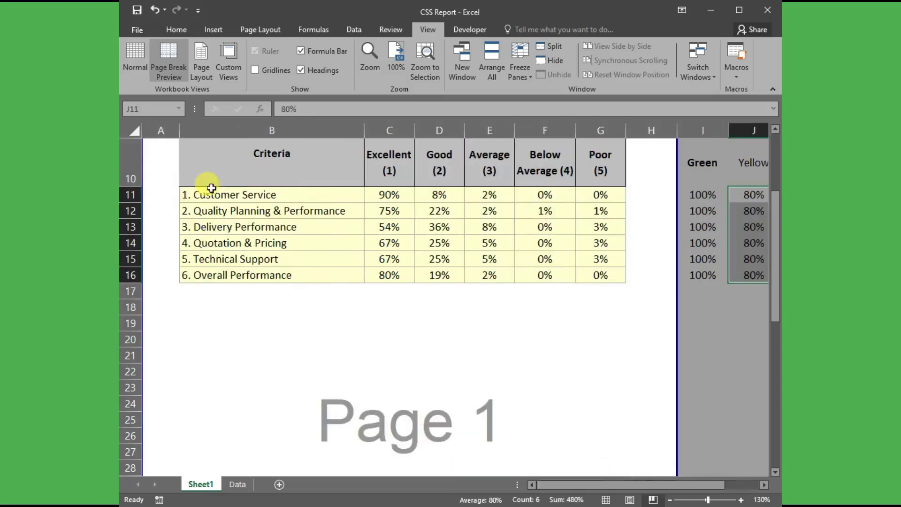
pyautogui.moveTo(211, 188); pyautogui.dragTo(215, 279)
pyautogui.hotkey('ctrl', 'q')
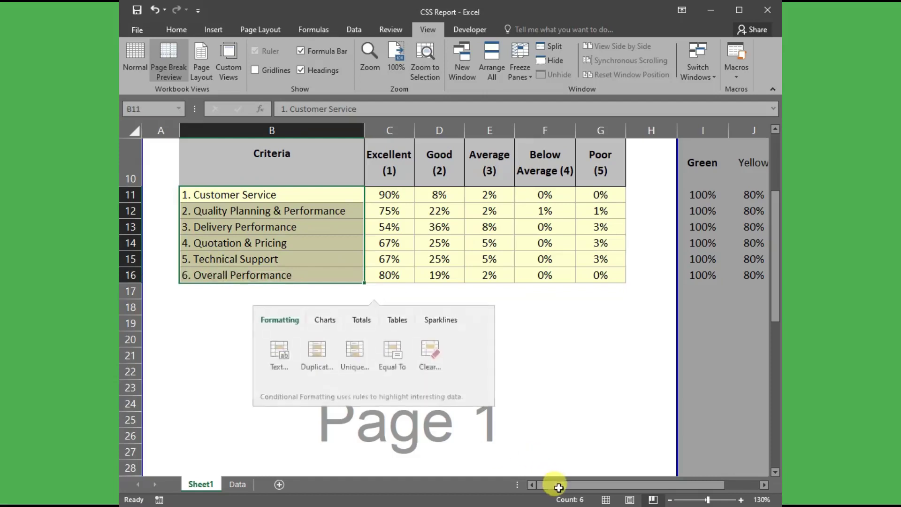
pyautogui.moveTo(559, 487); pyautogui.dragTo(627, 486)
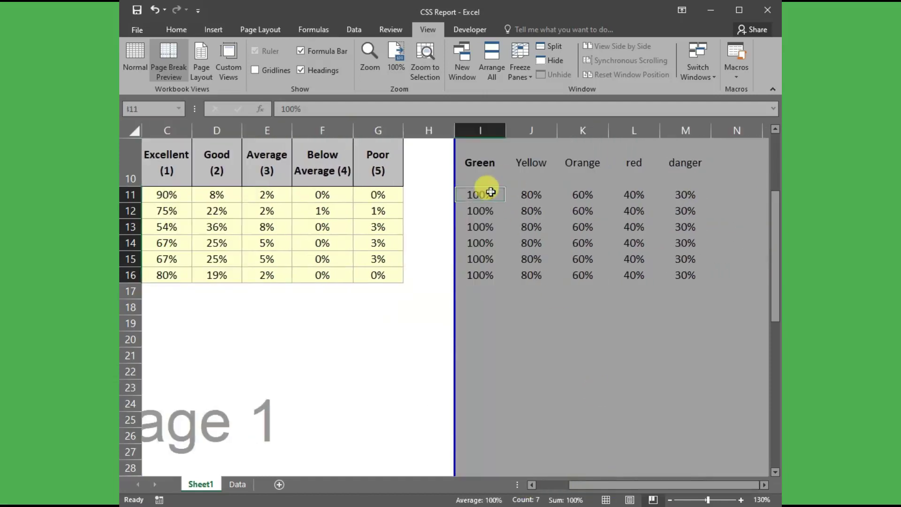
pyautogui.moveTo(491, 192); pyautogui.dragTo(685, 277)
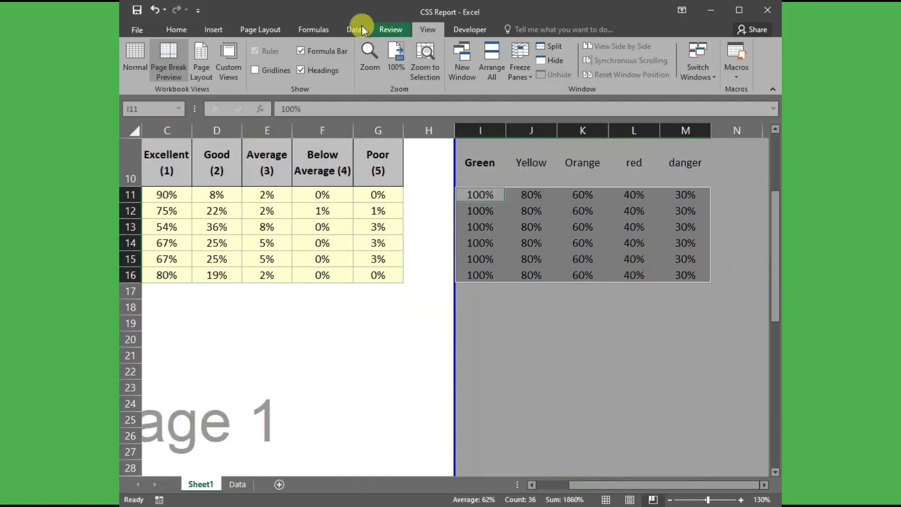
# Step: Insert a Filled Radar chart from the selected criteria and threshold values
pyautogui.click(224, 32)
pyautogui.click(478, 75)
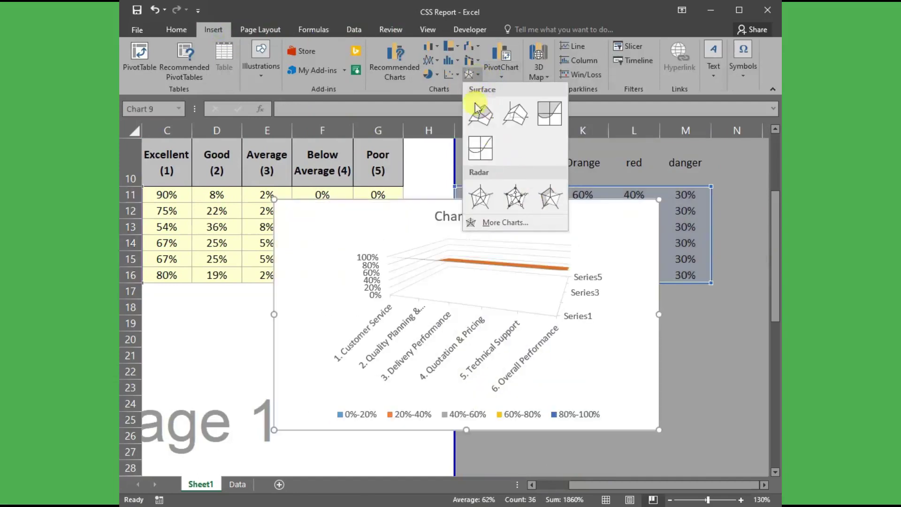
pyautogui.click(548, 200)
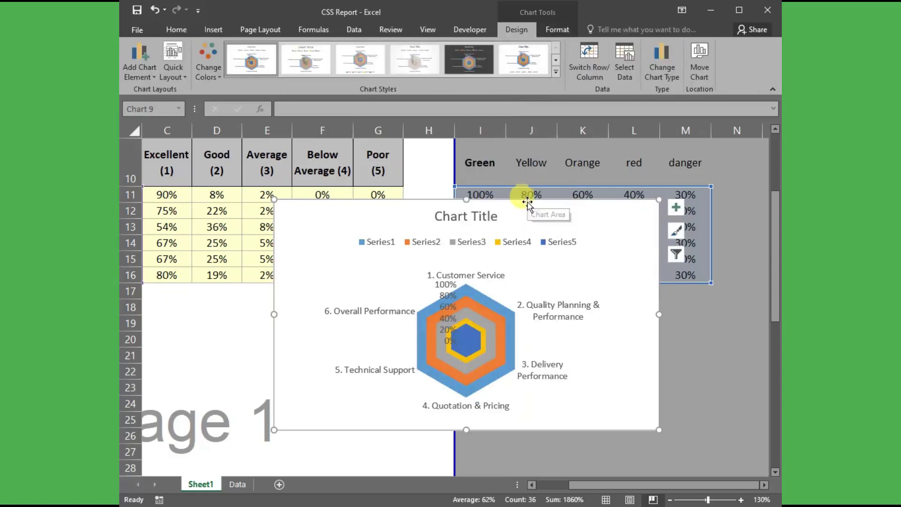
# Step: Move the chart up-left, then fill the outer Series1 ring green and Series2 yellow
pyautogui.moveTo(528, 208); pyautogui.dragTo(485, 195)
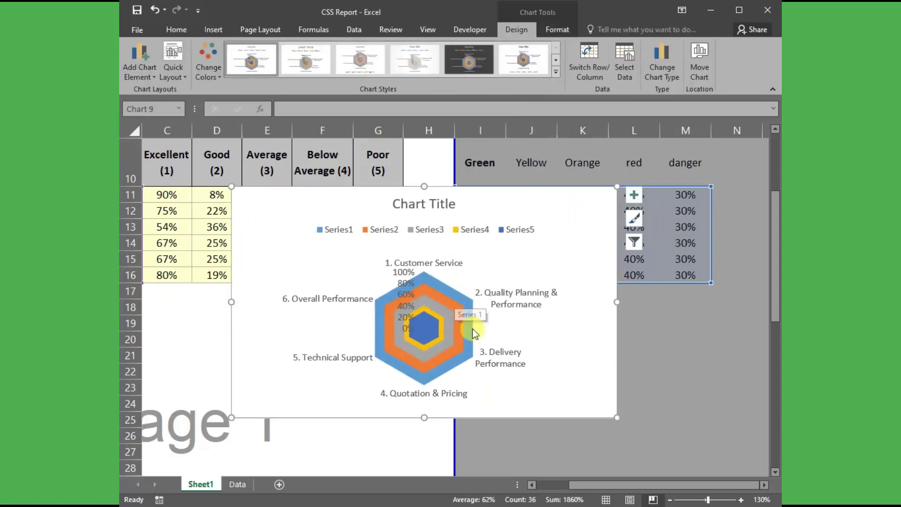
pyautogui.click(449, 289)
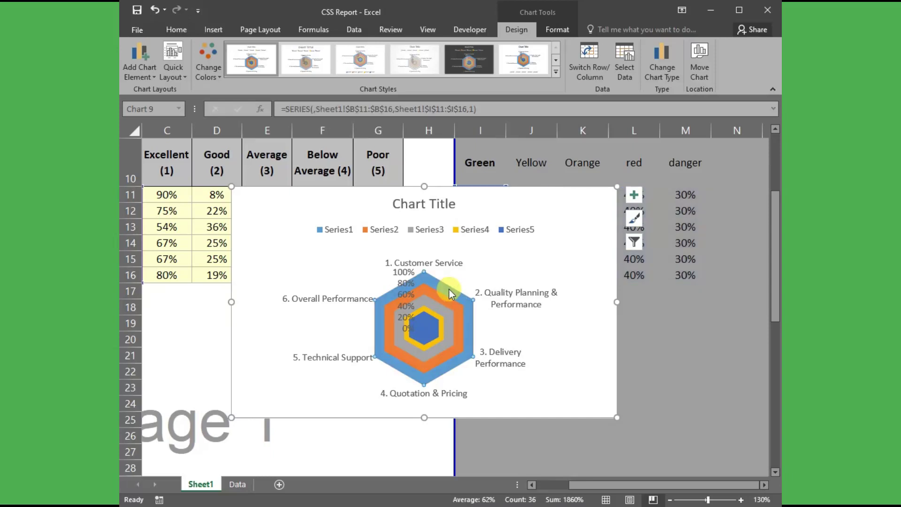
pyautogui.click(561, 26)
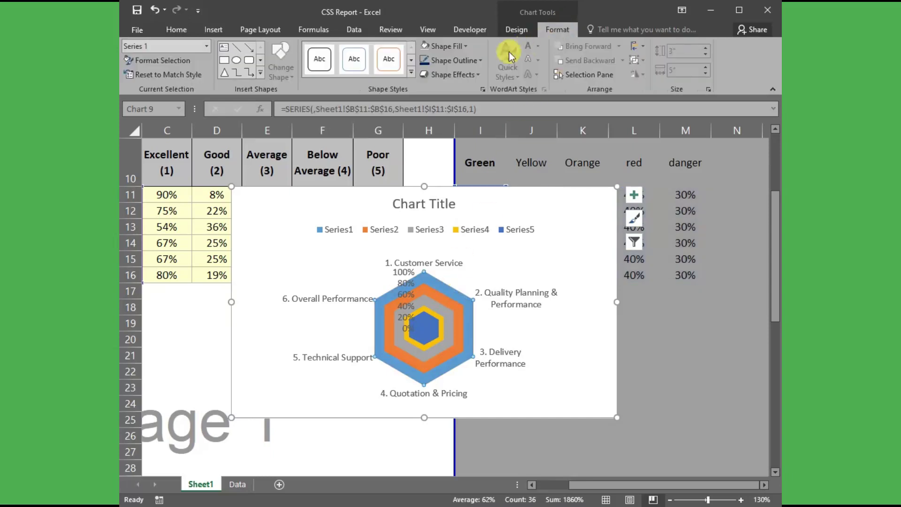
pyautogui.click(463, 50)
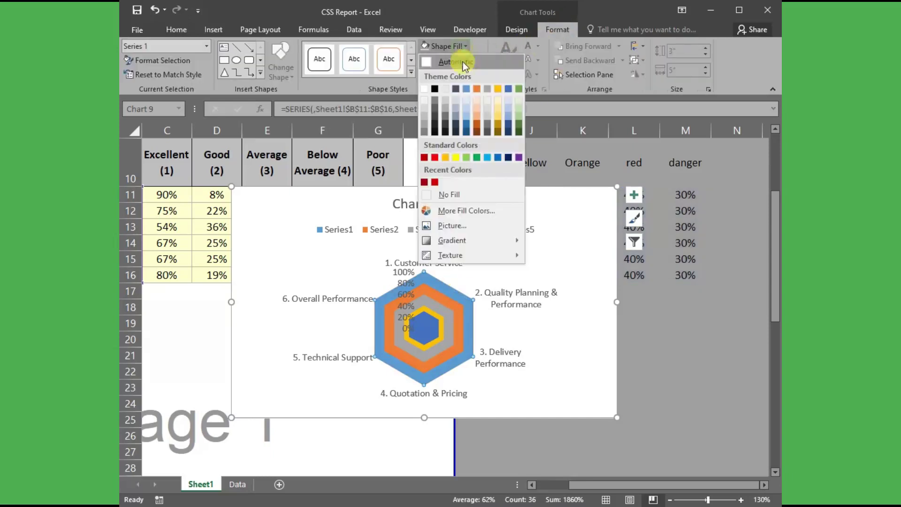
pyautogui.click(480, 157)
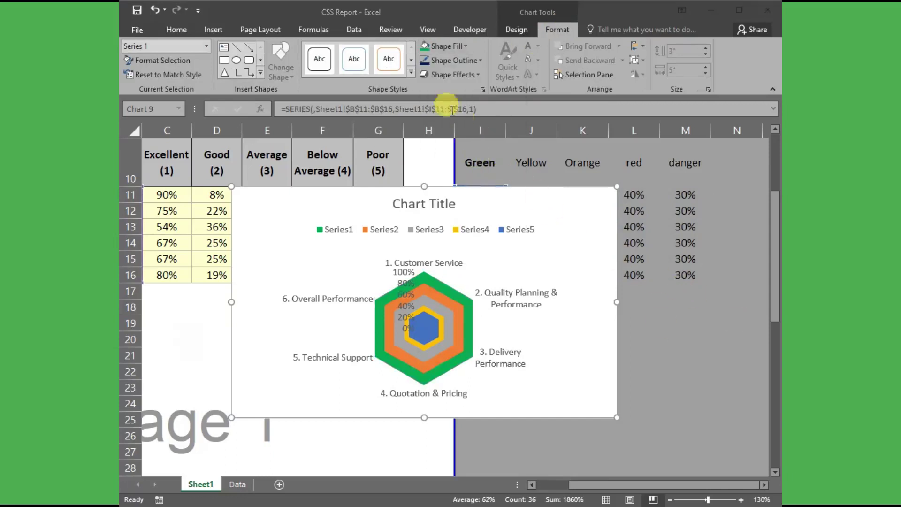
pyautogui.click(441, 304)
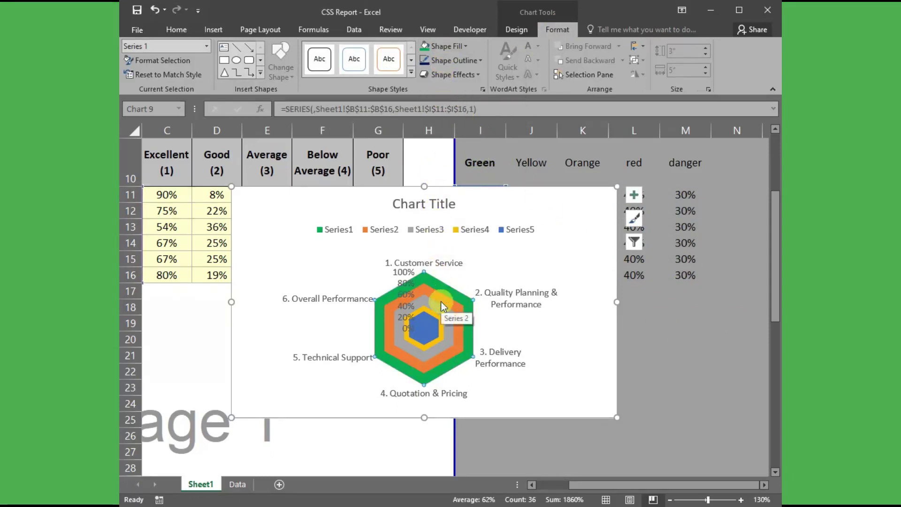
pyautogui.click(449, 46)
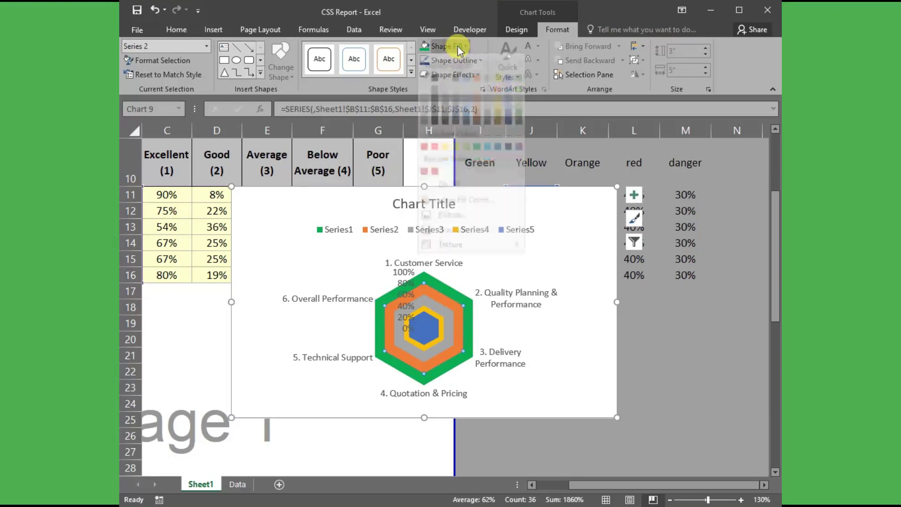
pyautogui.click(458, 158)
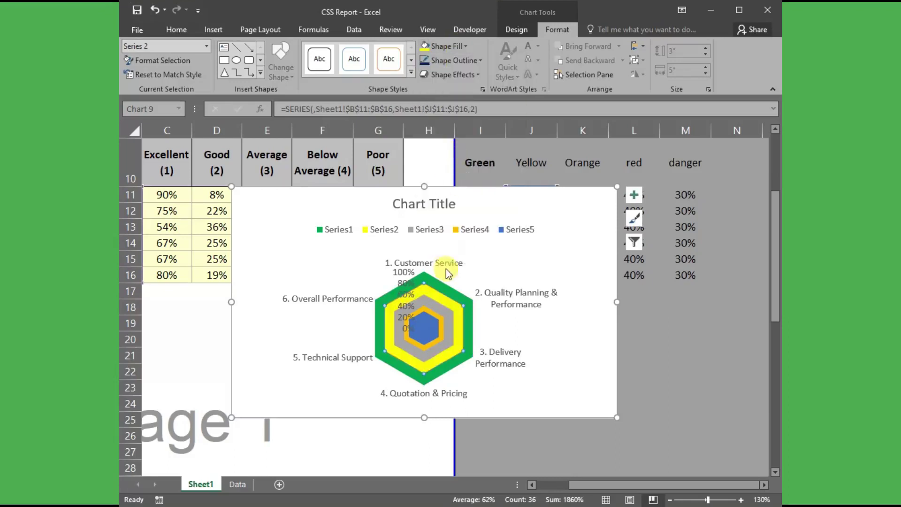
# Step: Fill Series3 orange, Series4 red and the inner Series5 hexagon dark red
pyautogui.click(447, 311)
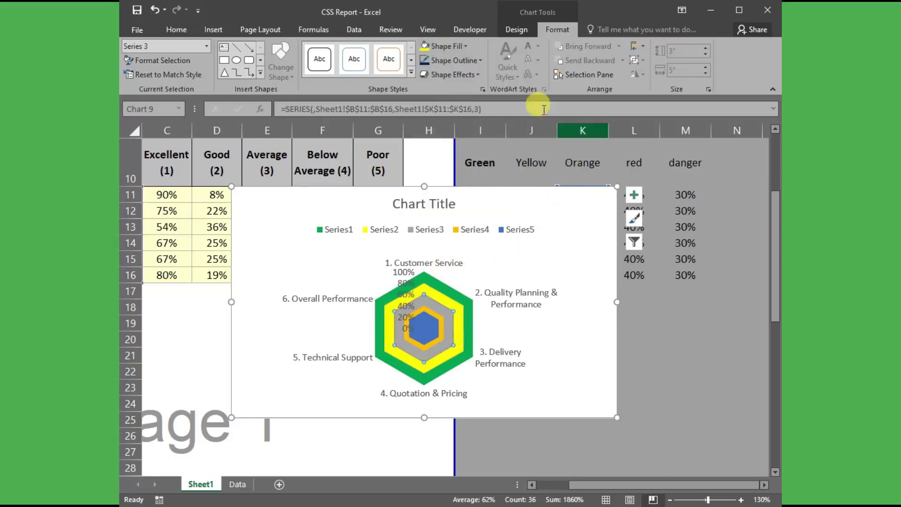
pyautogui.click(445, 47)
pyautogui.click(447, 158)
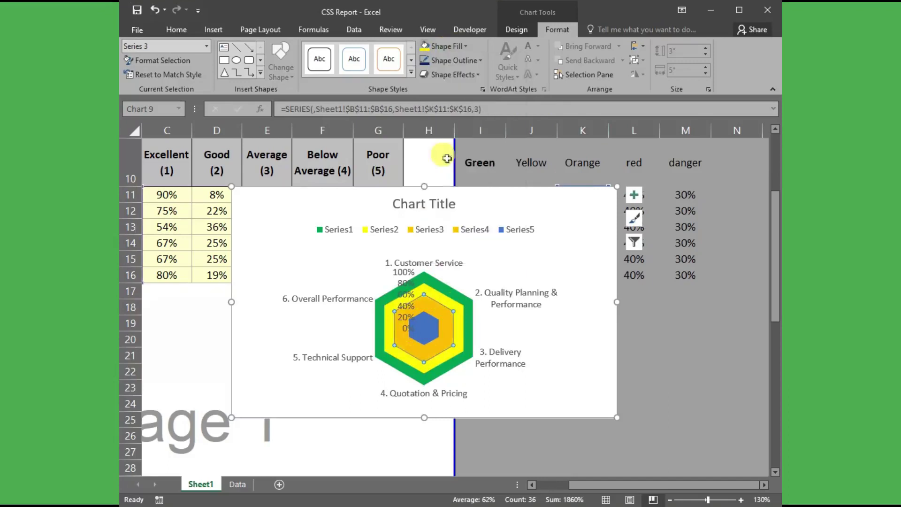
pyautogui.click(435, 320)
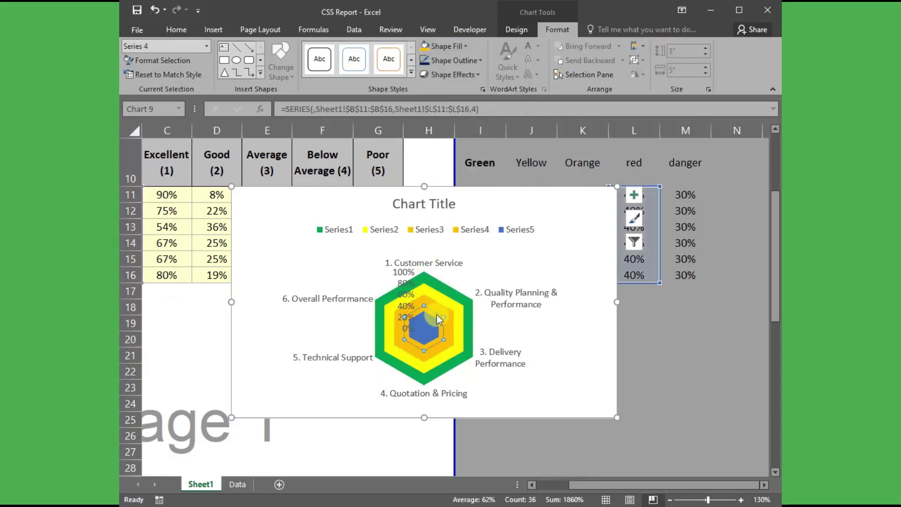
pyautogui.click(461, 49)
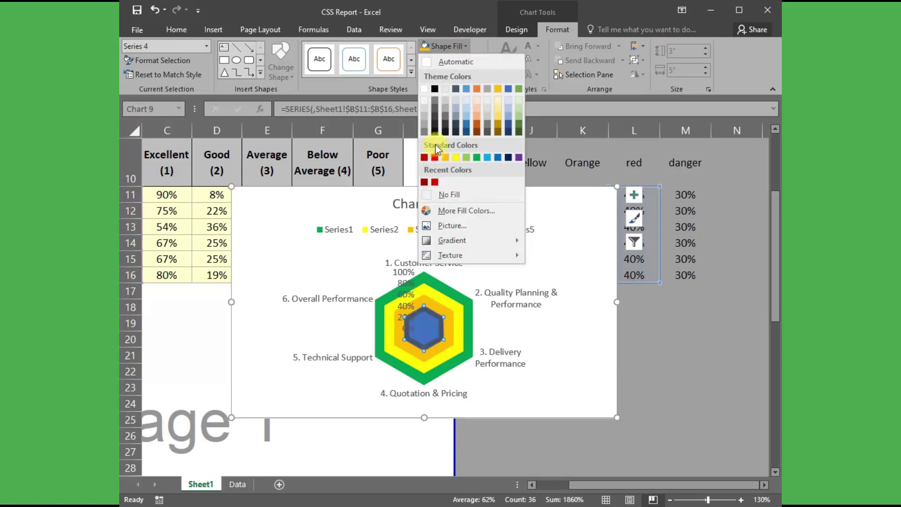
pyautogui.click(436, 157)
pyautogui.click(430, 314)
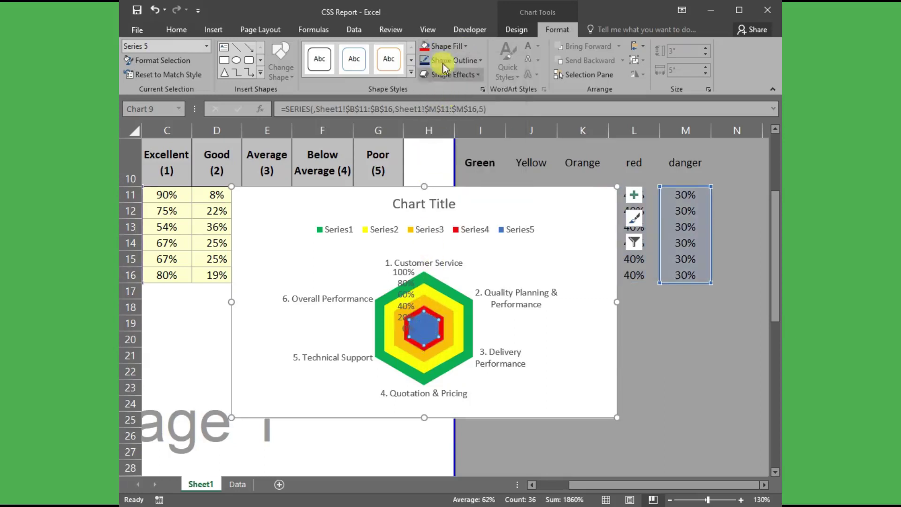
pyautogui.click(445, 46)
pyautogui.click(425, 183)
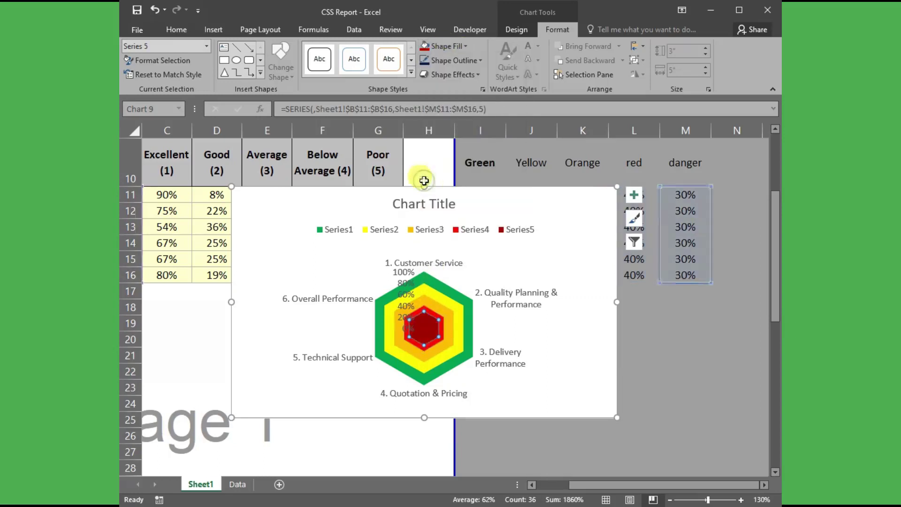
pyautogui.click(550, 378)
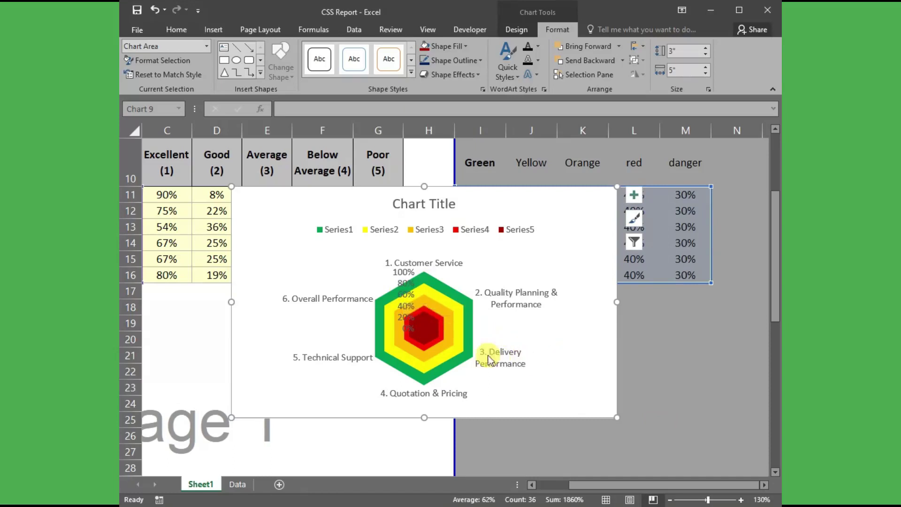
# Step: Through Select Data, add a new series with values Sheet1!$C$11:$C$16 (Excellent percentages)
pyautogui.click(444, 289)
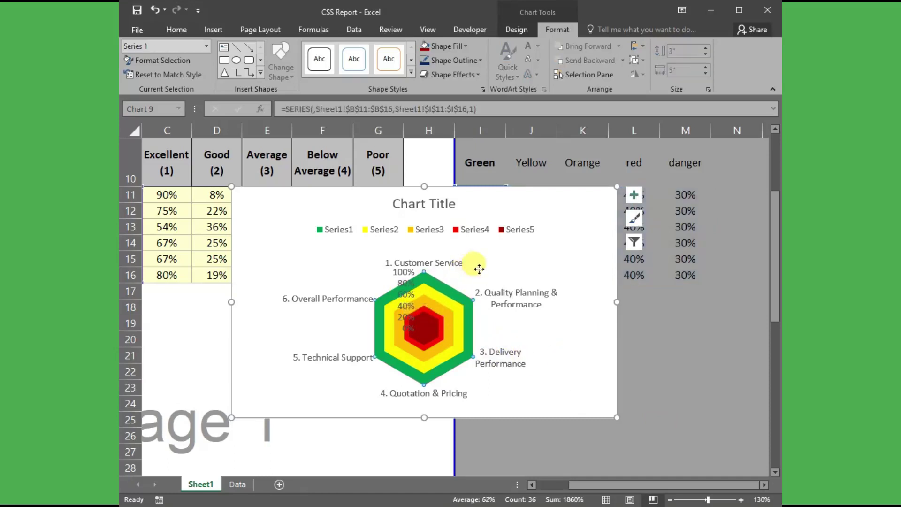
pyautogui.click(512, 271)
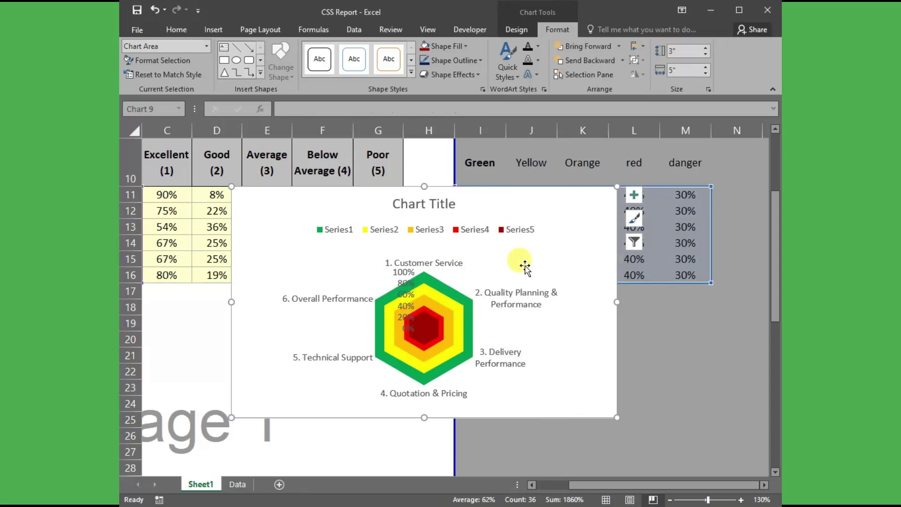
pyautogui.rightClick(525, 265)
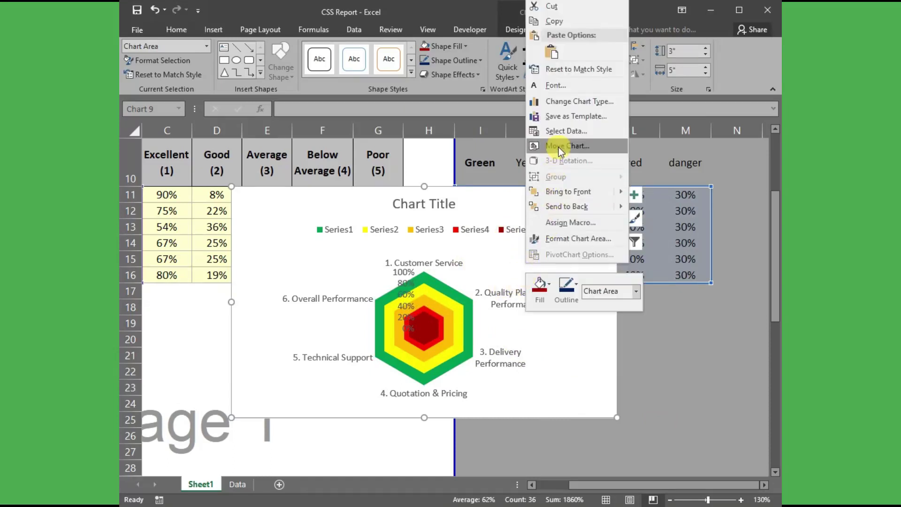
pyautogui.click(562, 133)
pyautogui.moveTo(569, 214); pyautogui.dragTo(519, 207)
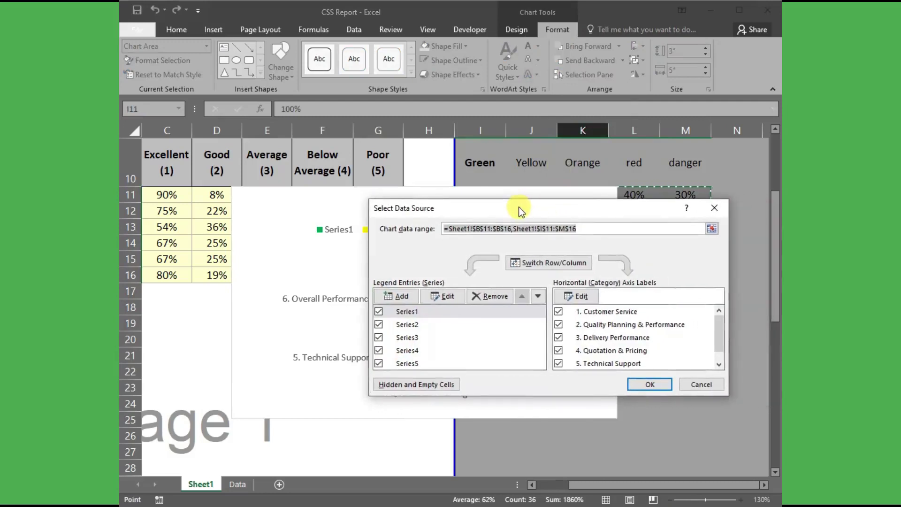
pyautogui.click(402, 297)
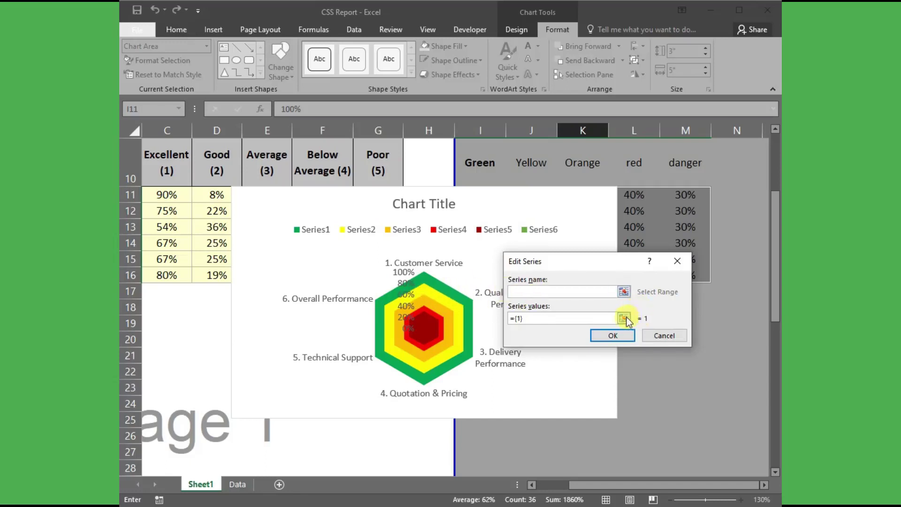
pyautogui.click(624, 319)
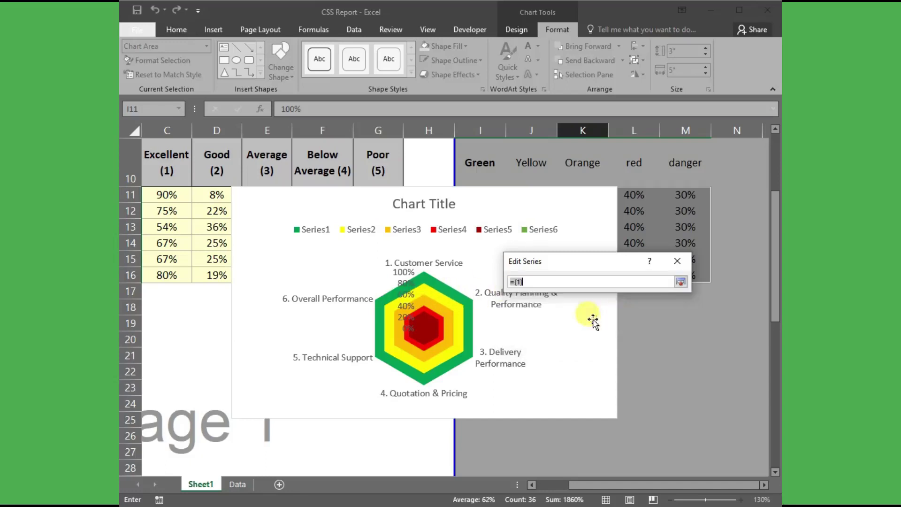
pyautogui.click(173, 198)
pyautogui.moveTo(173, 197); pyautogui.dragTo(182, 277)
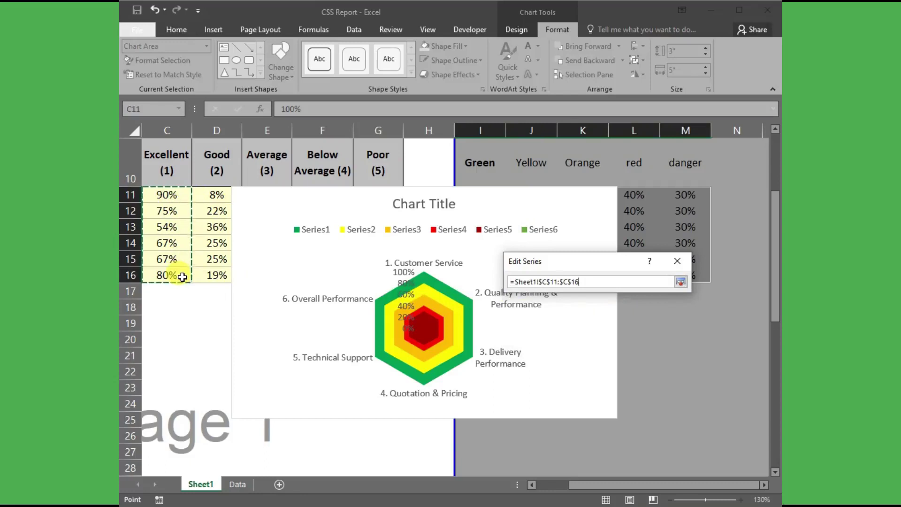
pyautogui.press('Return')
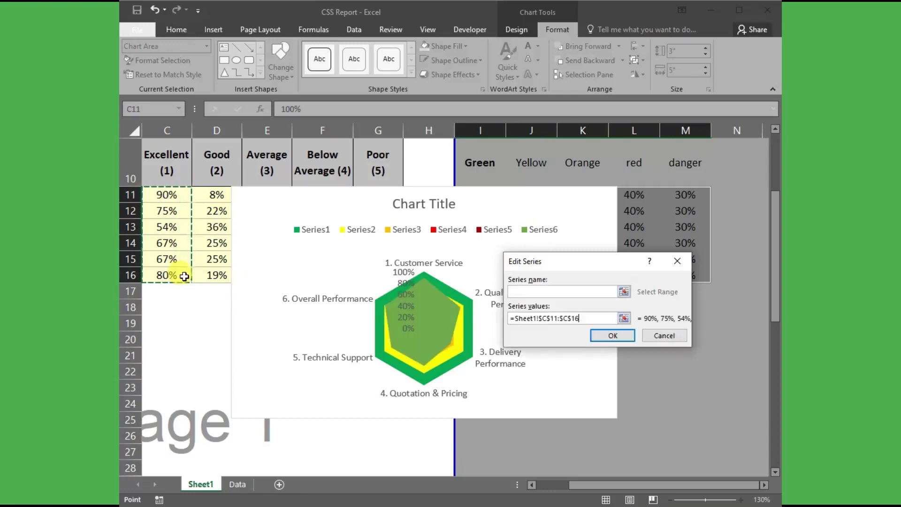
pyautogui.click(621, 338)
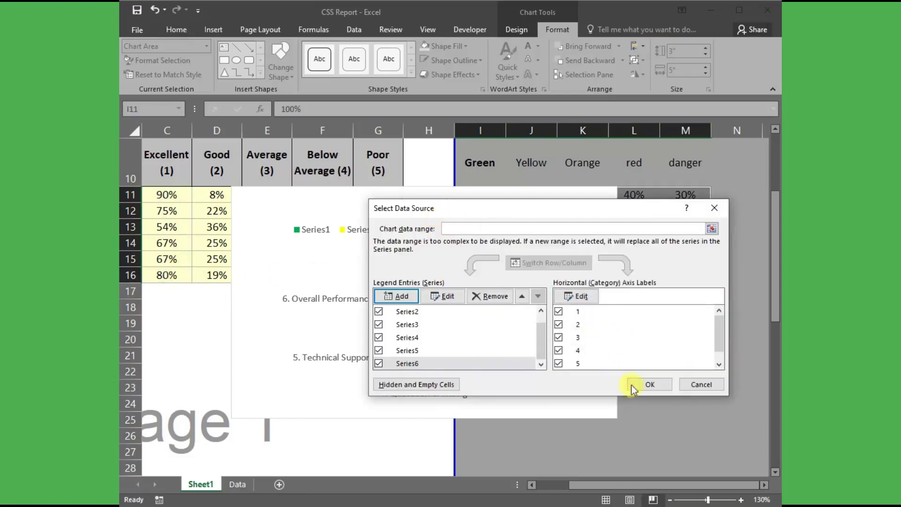
# Step: Apply the data source with Series6 added and set Series6 to No Fill
pyautogui.click(648, 385)
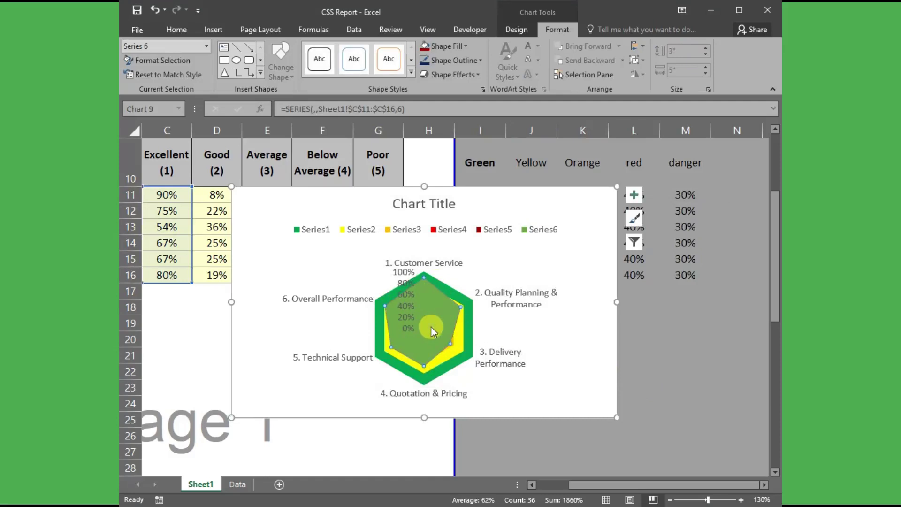
pyautogui.click(461, 46)
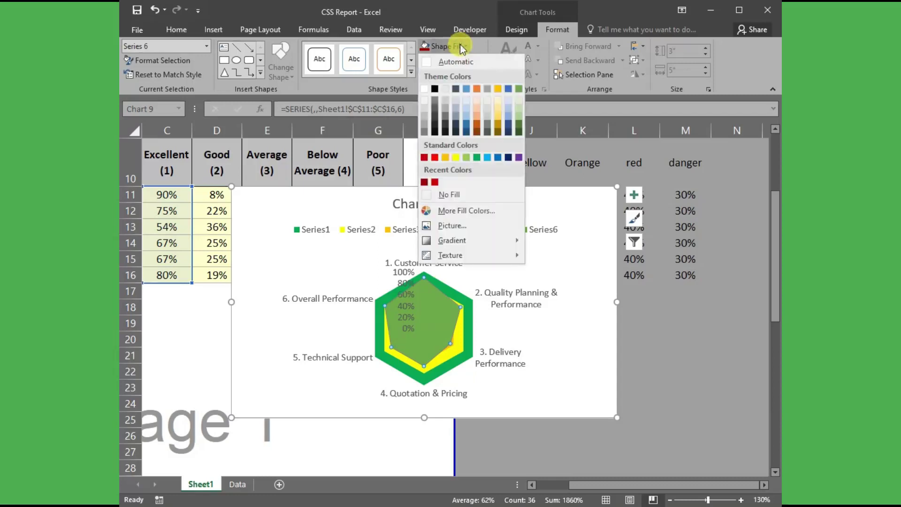
pyautogui.click(467, 197)
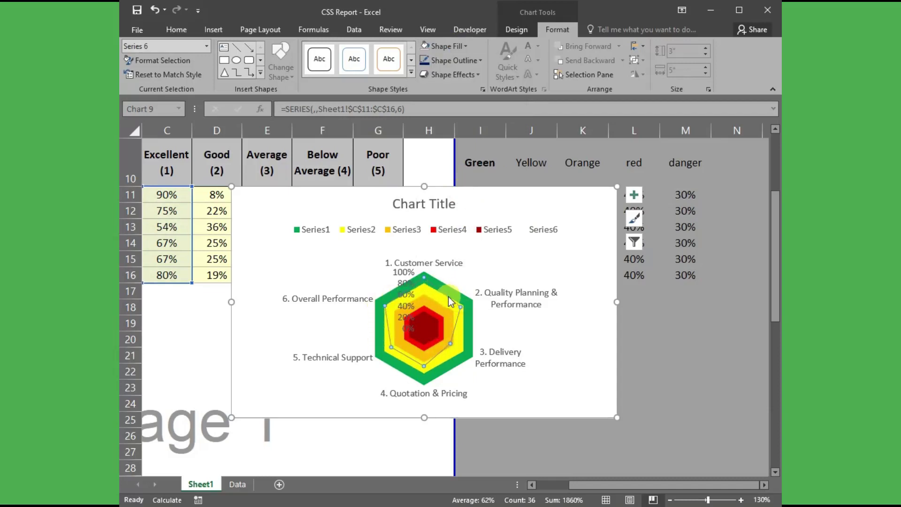
# Step: Give the Series6 outline a 3 pt weight and a blue colour
pyautogui.click(464, 61)
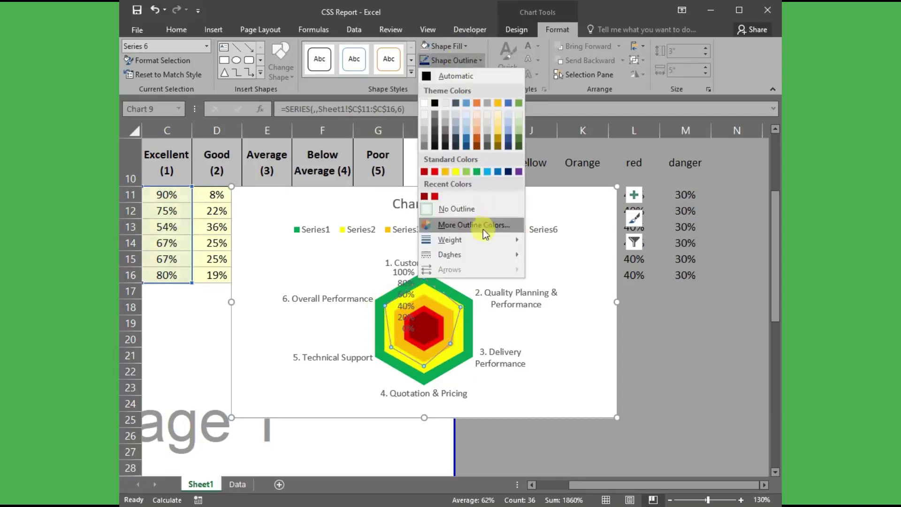
pyautogui.moveTo(483, 239)
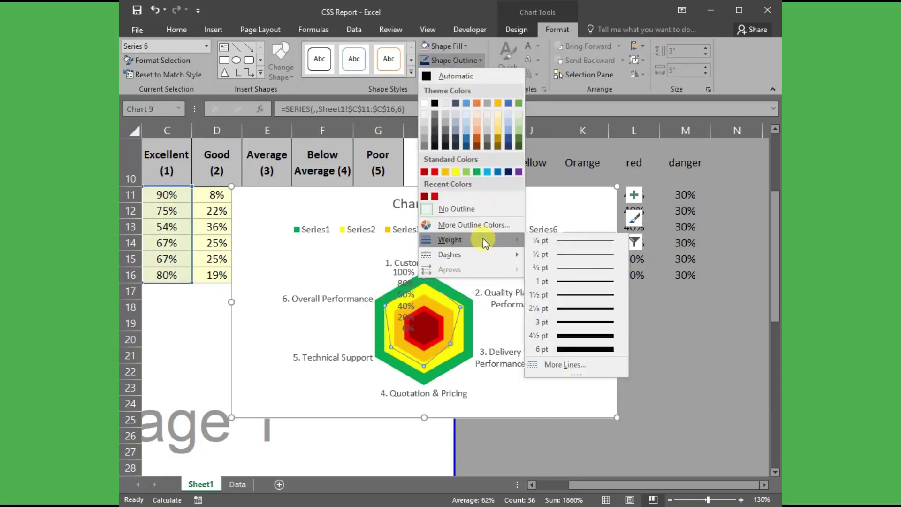
pyautogui.click(581, 323)
pyautogui.click(465, 60)
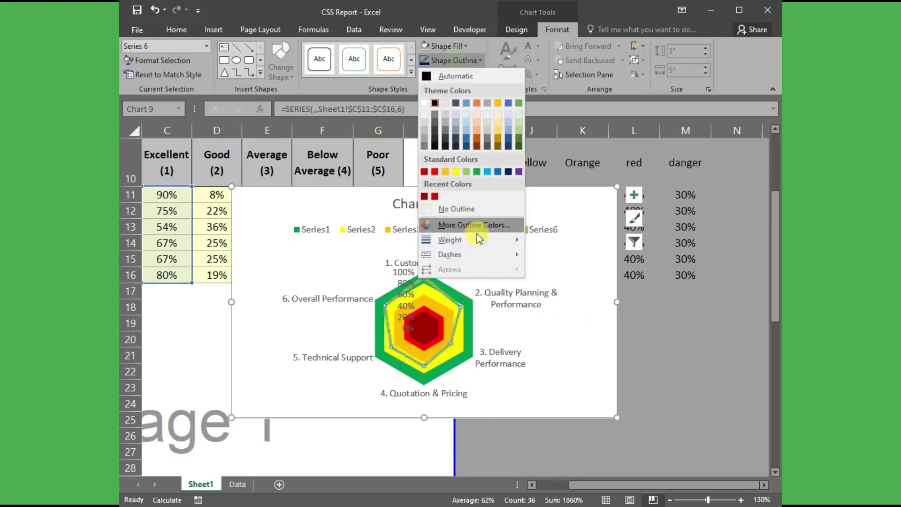
pyautogui.click(498, 171)
pyautogui.click(463, 60)
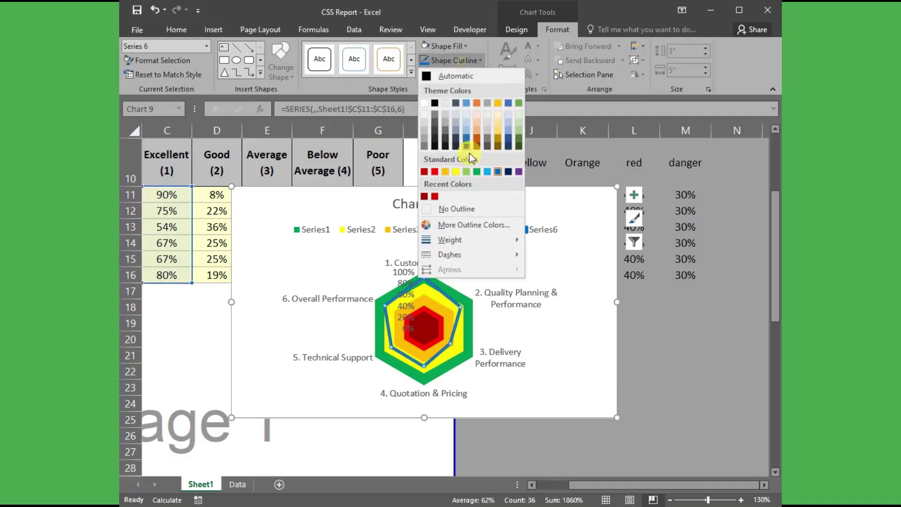
pyautogui.click(490, 177)
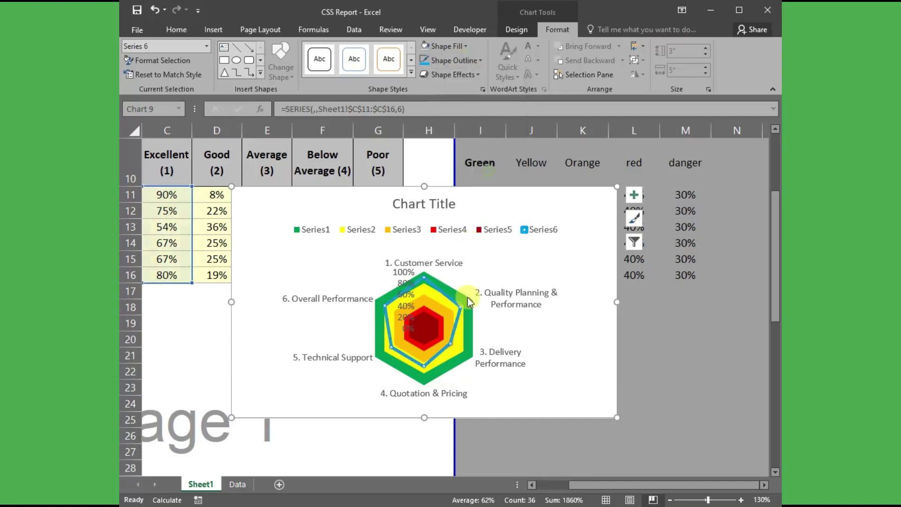
pyautogui.click(509, 358)
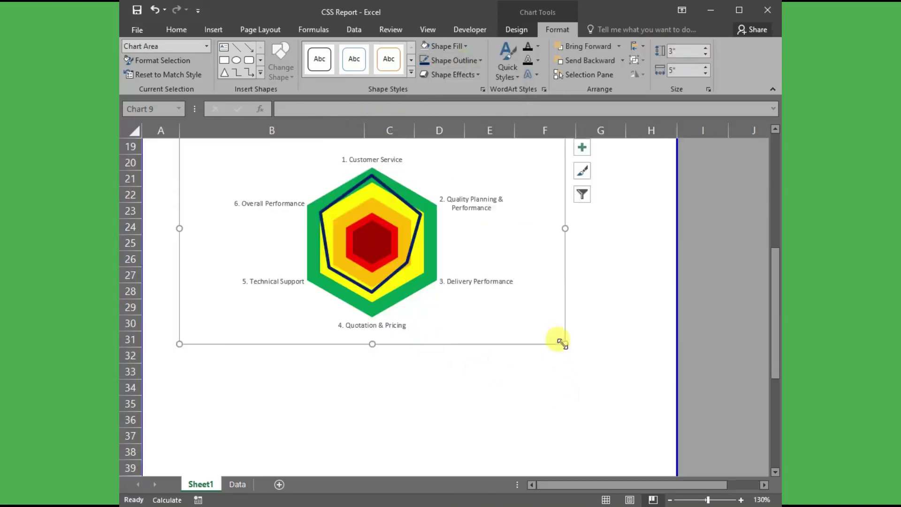
# Step: Drag the chart's bottom-right corner outward to reach 3.63" × 6.1"
pyautogui.moveTo(564, 343); pyautogui.dragTo(650, 392)
pyautogui.scroll(1, 650, 396)
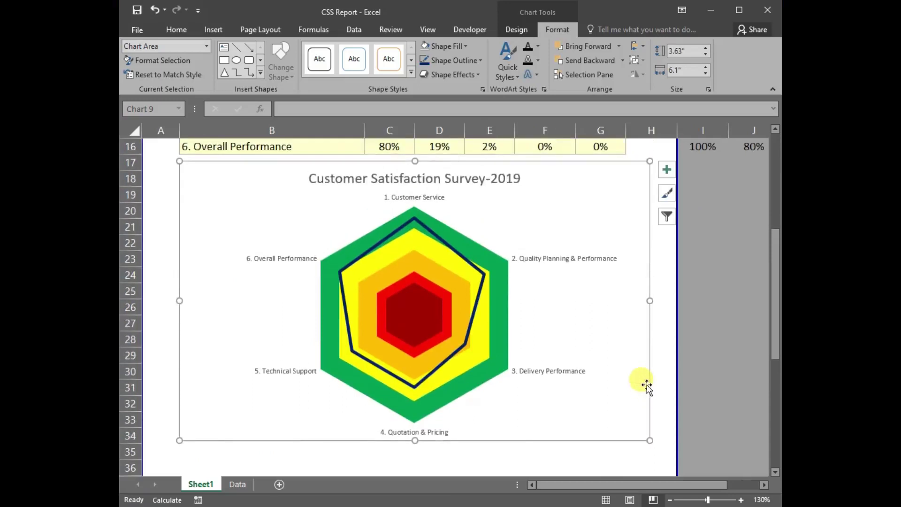